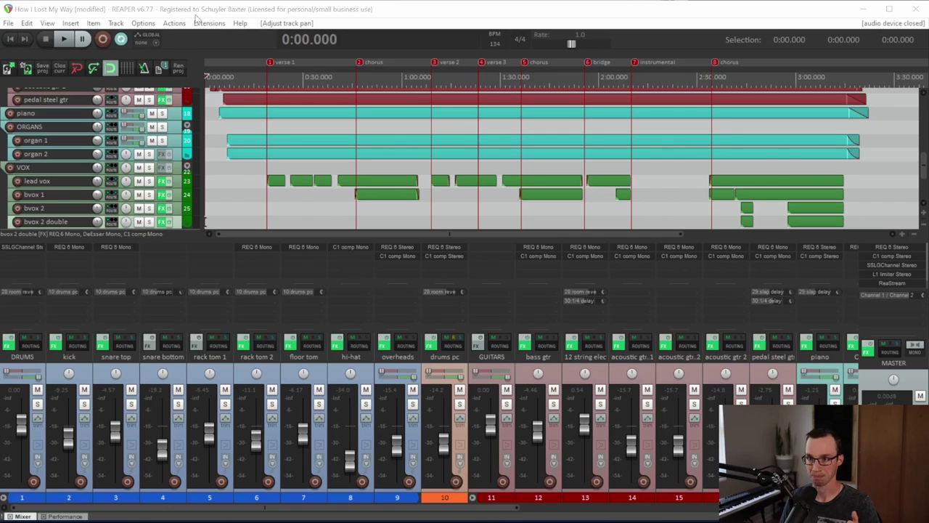
# Step: Hide the mixer to look over the project's tracks from DRUMS down to FX, and bring the mixer back
pyautogui.click(201, 10)
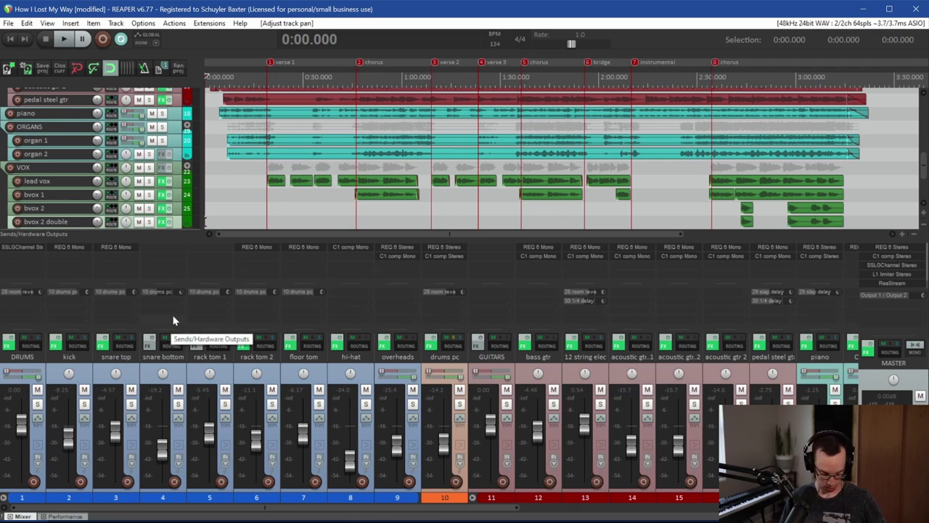
pyautogui.hotkey('ctrl', 'm')
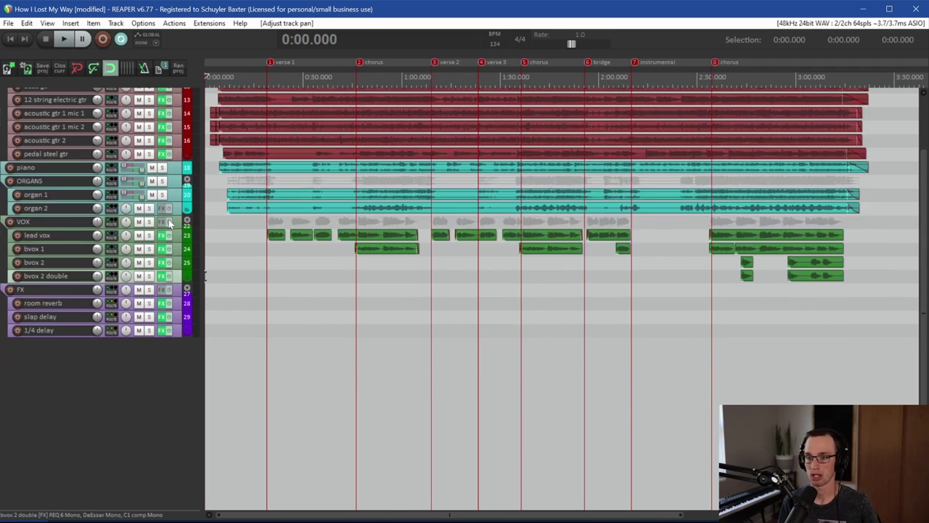
pyautogui.scroll(5, 169, 223)
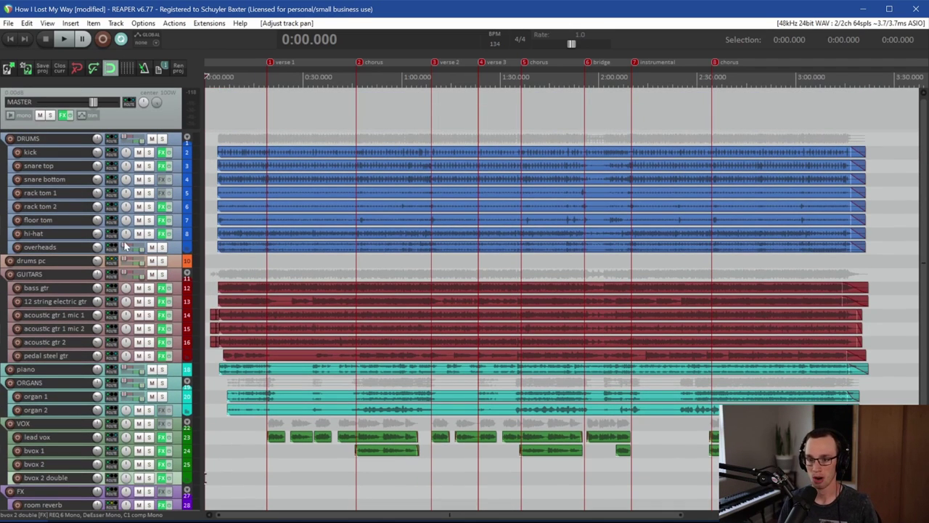
pyautogui.scroll(-2, 95, 312)
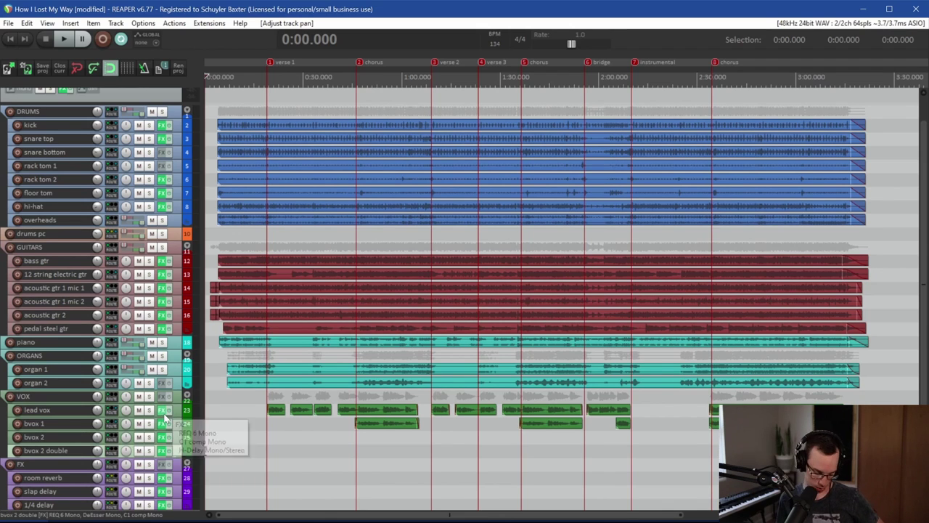
pyautogui.hotkey('ctrl', 'm')
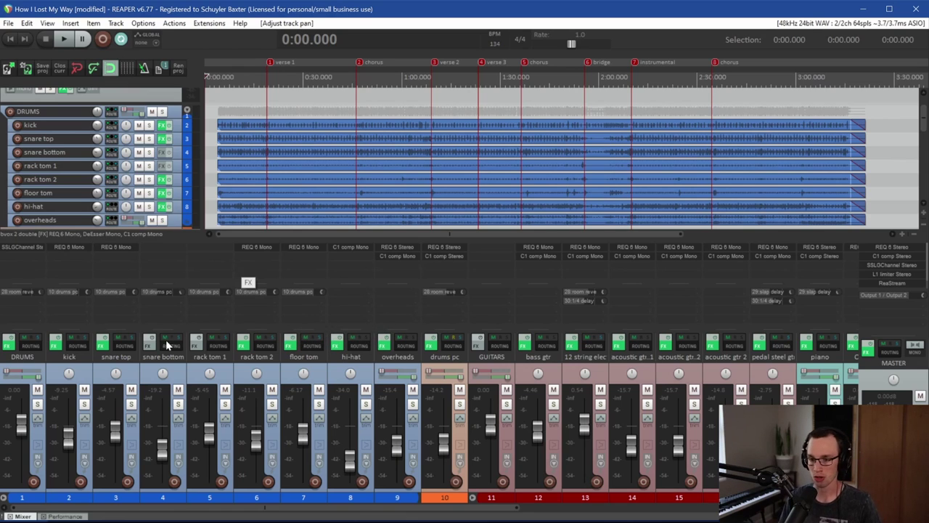
pyautogui.click(82, 379)
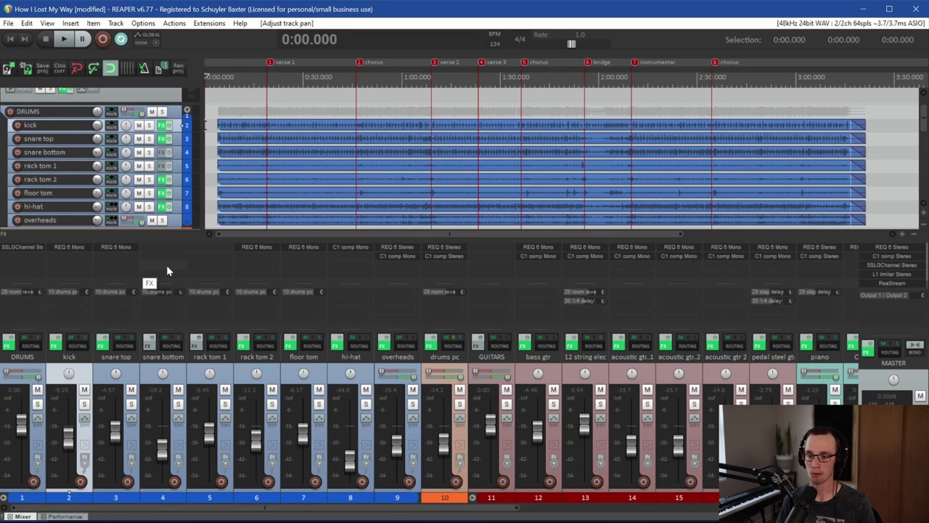
pyautogui.click(379, 386)
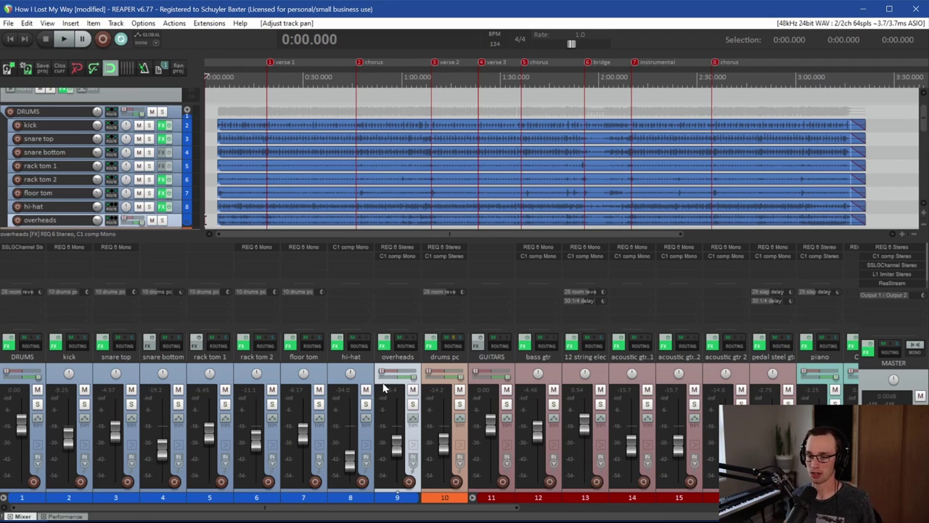
pyautogui.click(86, 377)
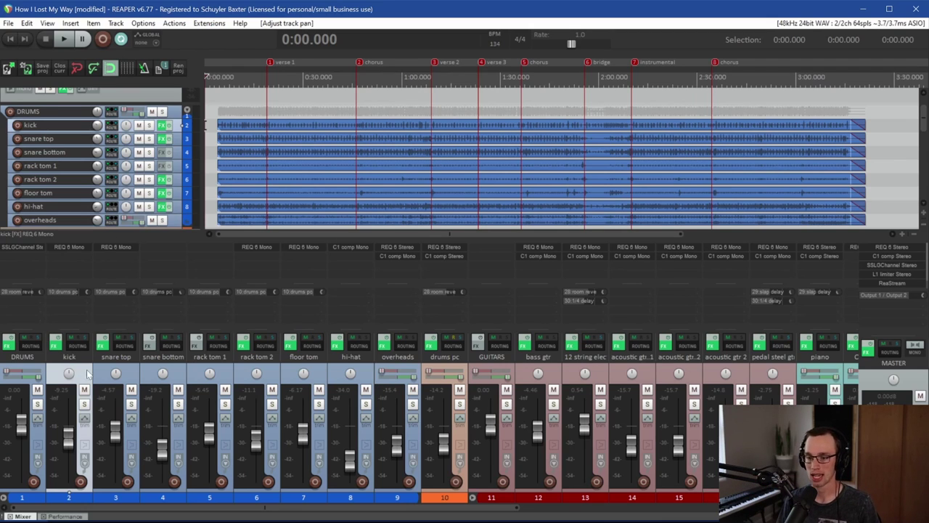
pyautogui.click(153, 376)
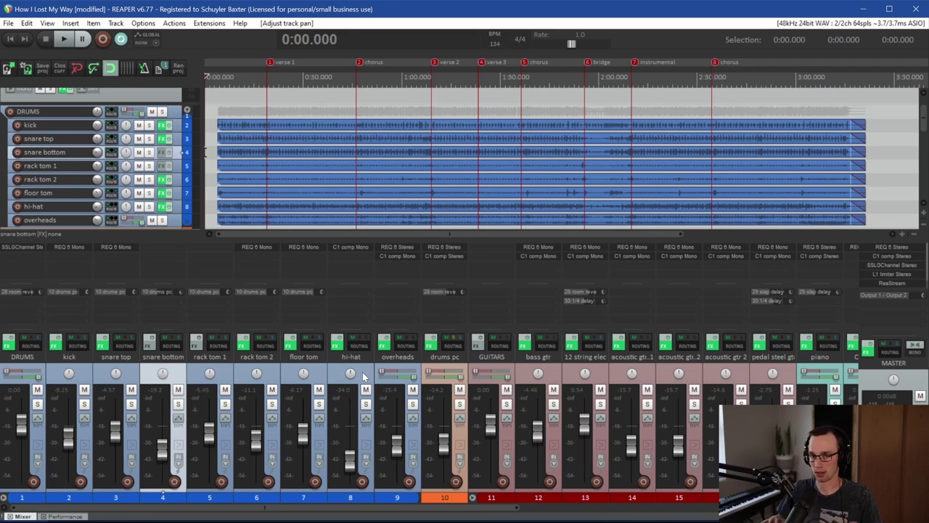
# Step: Solo the DRUMS folder and audition the drums from about 0:22 in verse 1
pyautogui.click(38, 404)
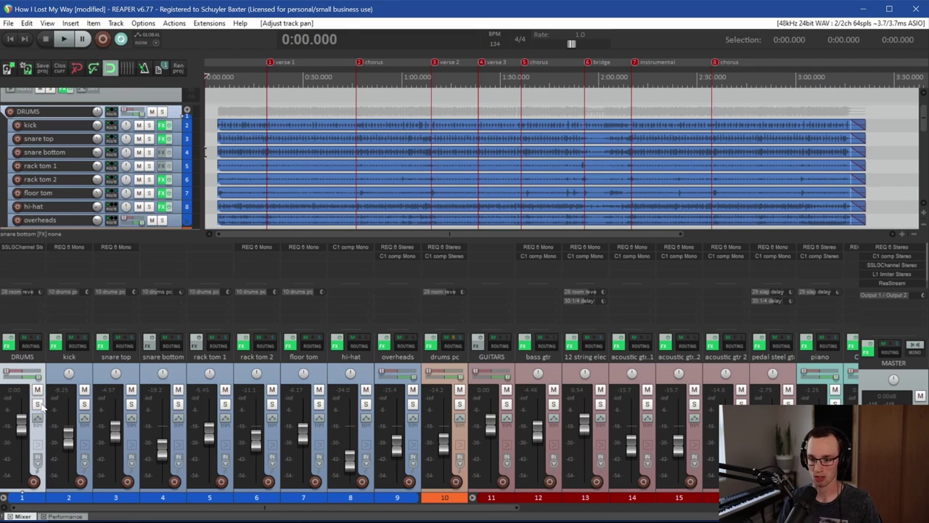
pyautogui.click(280, 79)
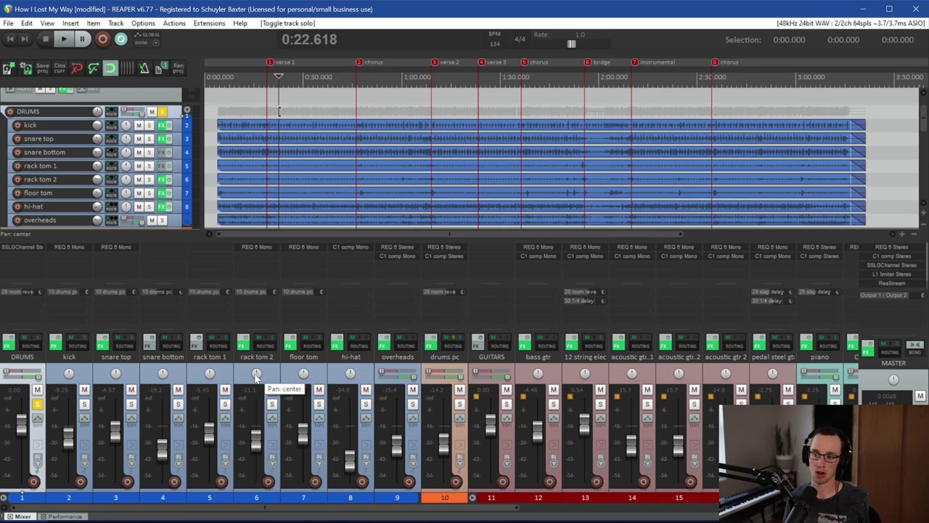
pyautogui.click(232, 378)
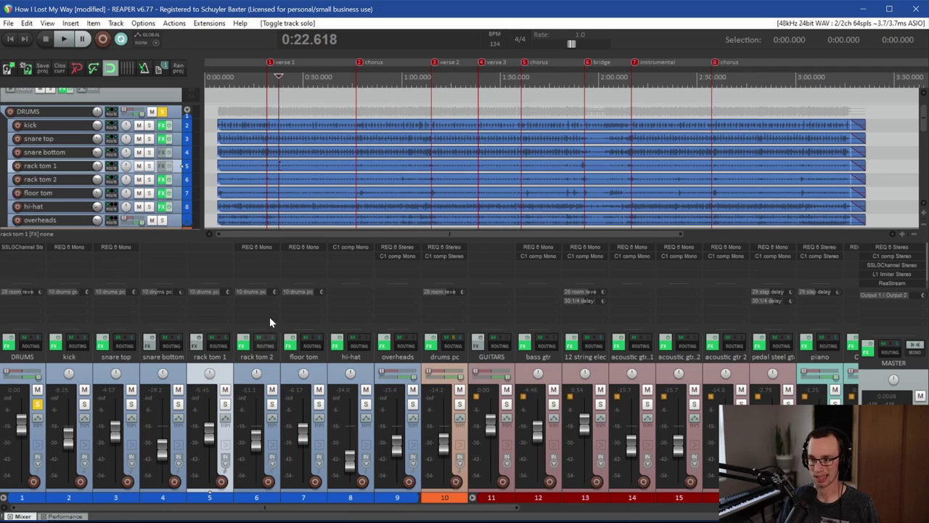
pyautogui.press('space')
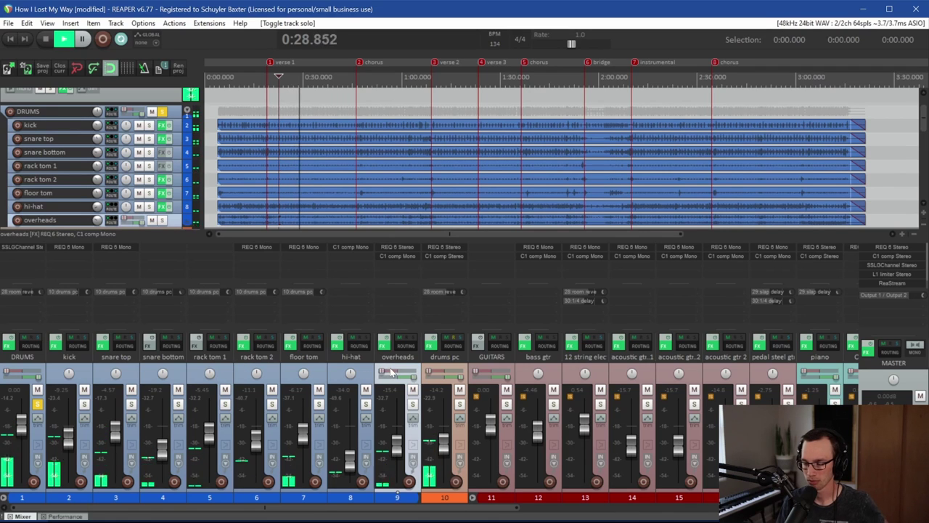
pyautogui.press('space')
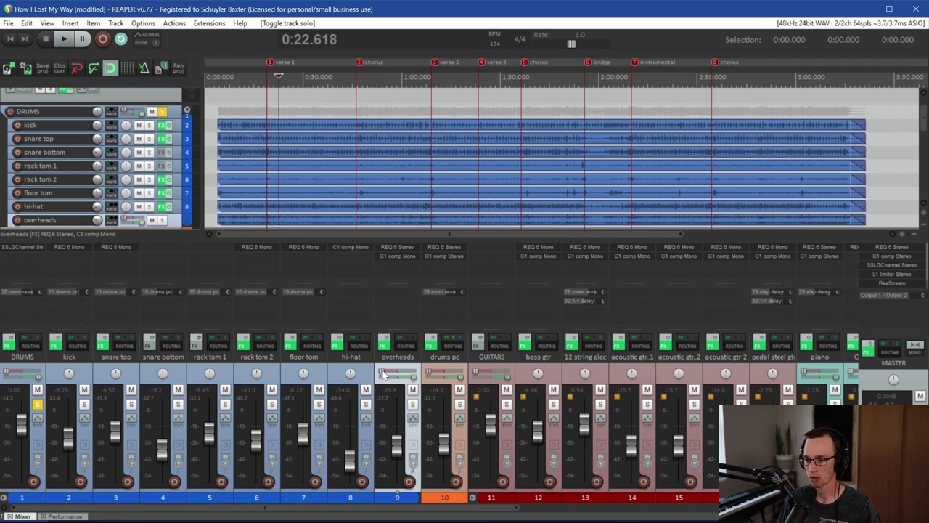
# Step: Narrow the overheads' dual panning, bringing the right side in to 47%R, and listen to the drums during the adjustment
pyautogui.moveTo(384, 373); pyautogui.dragTo(408, 383)
pyautogui.press('space')
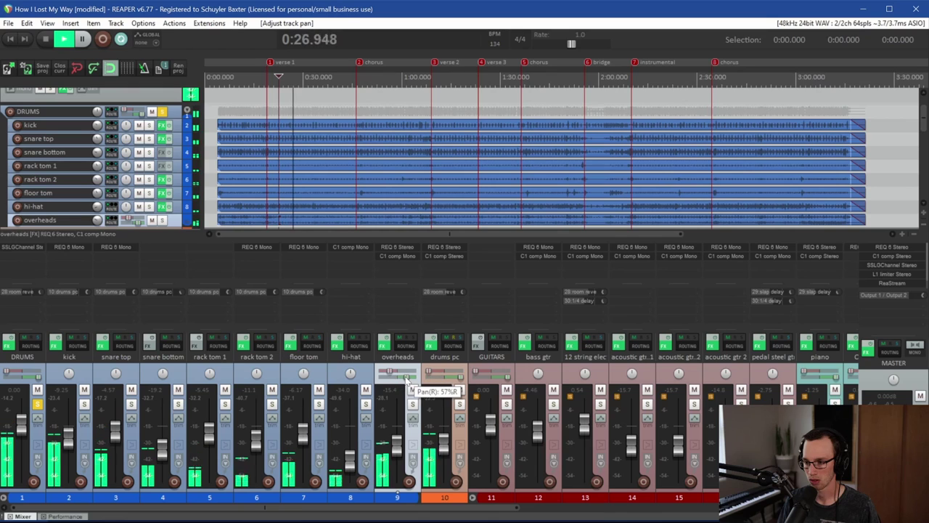
pyautogui.moveTo(407, 383); pyautogui.dragTo(409, 383)
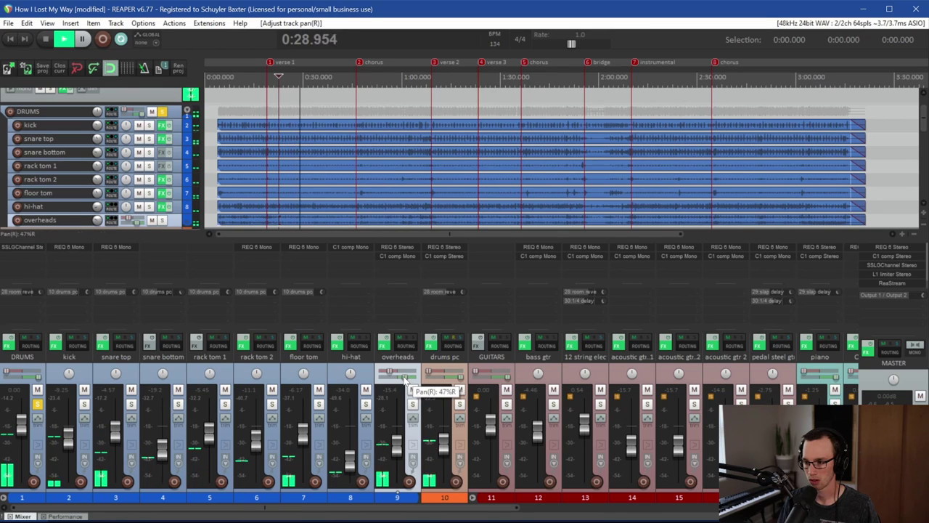
pyautogui.press('space')
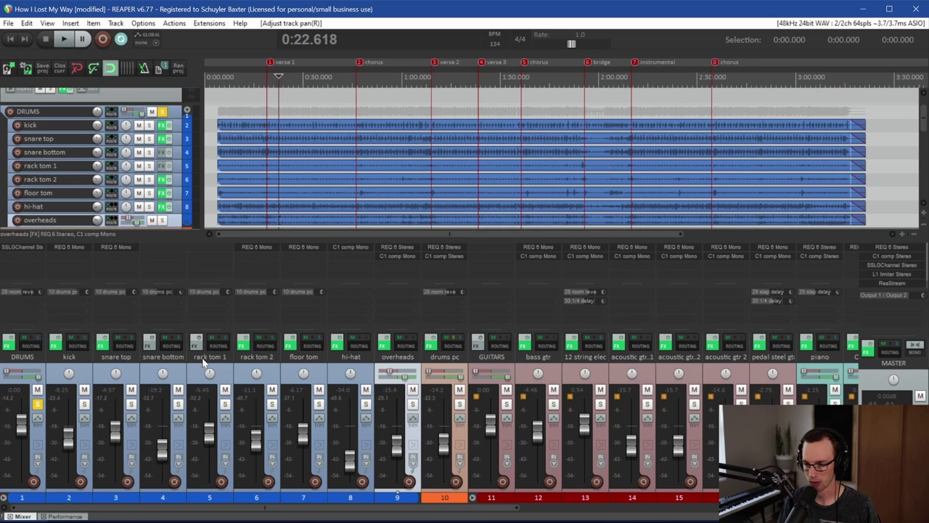
# Step: Select rack tom 1 and audition the tom fill just before the bridge, from about 1:54
pyautogui.click(228, 374)
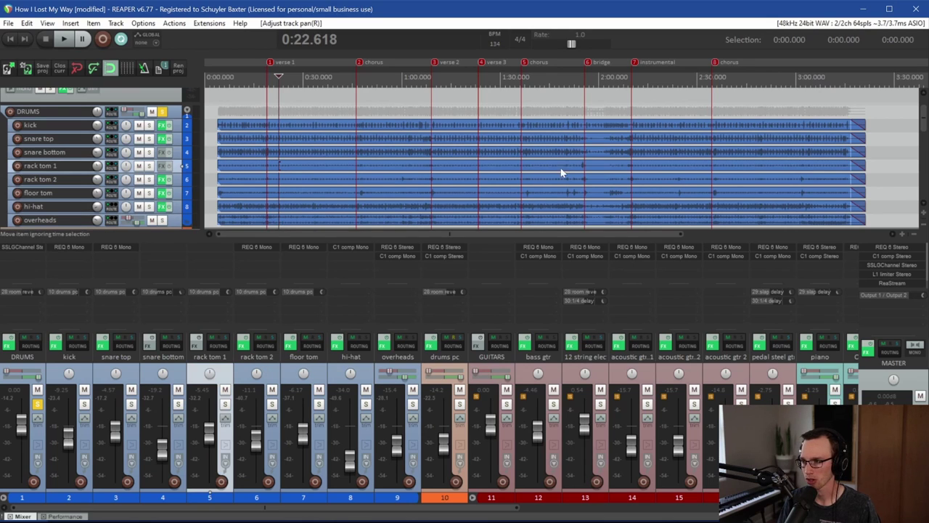
pyautogui.click(579, 80)
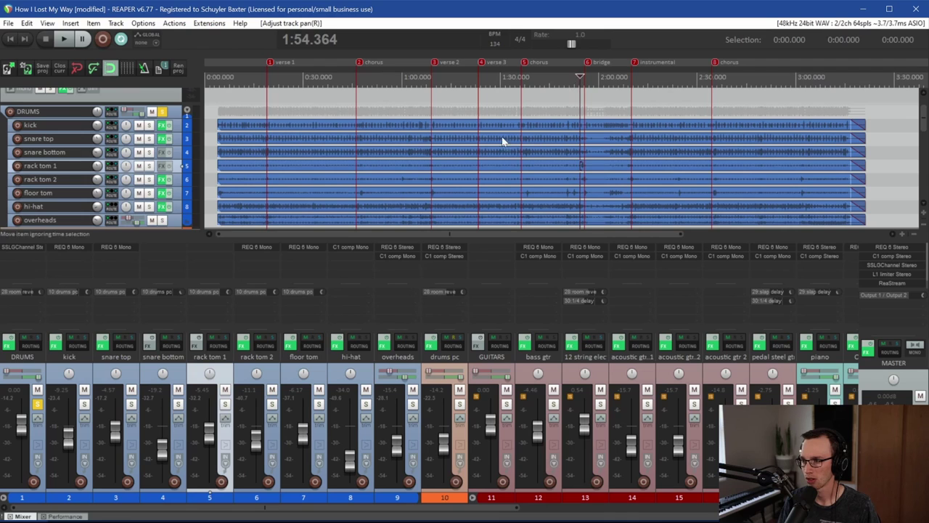
pyautogui.press('space')
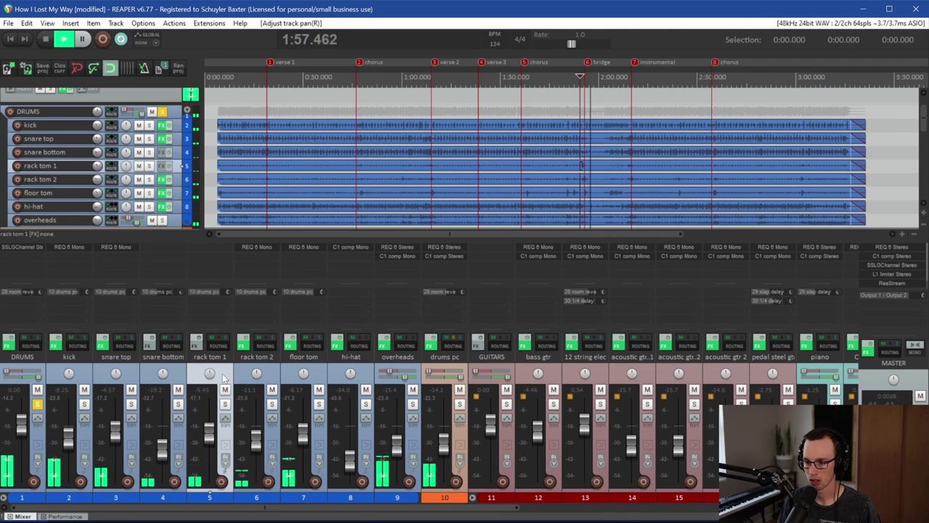
pyautogui.press('space')
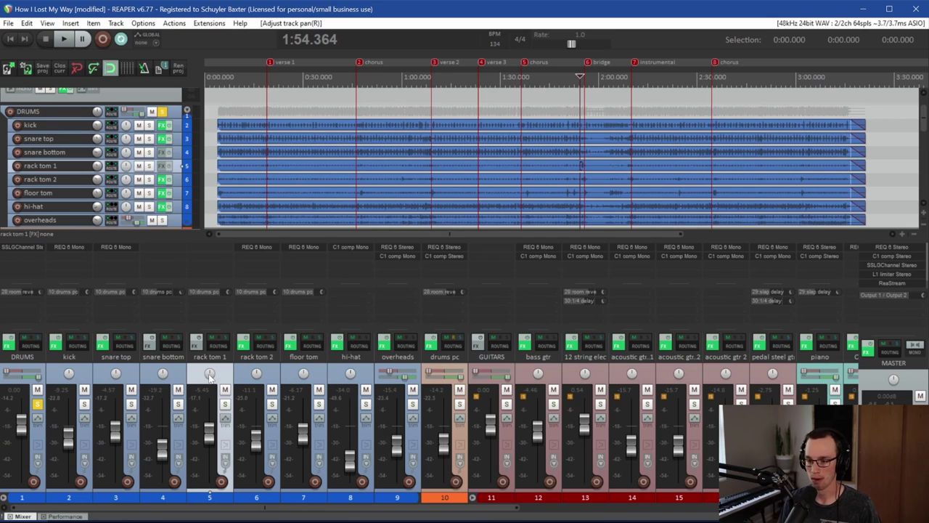
# Step: Spread the toms across the stereo field, panning rack tom 1 to 23% left, adjusting rack tom 2 and panning floor tom about 36% right
pyautogui.moveTo(210, 373); pyautogui.dragTo(209, 379)
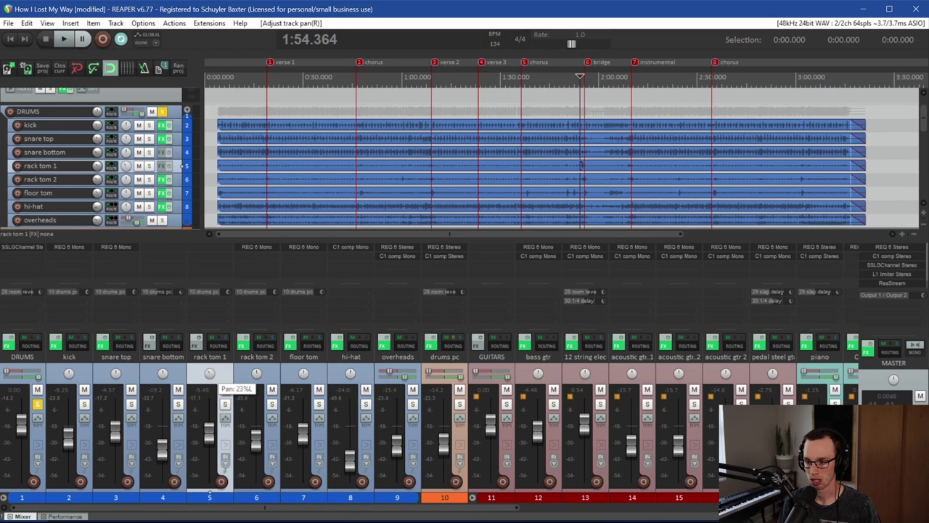
pyautogui.click(256, 373)
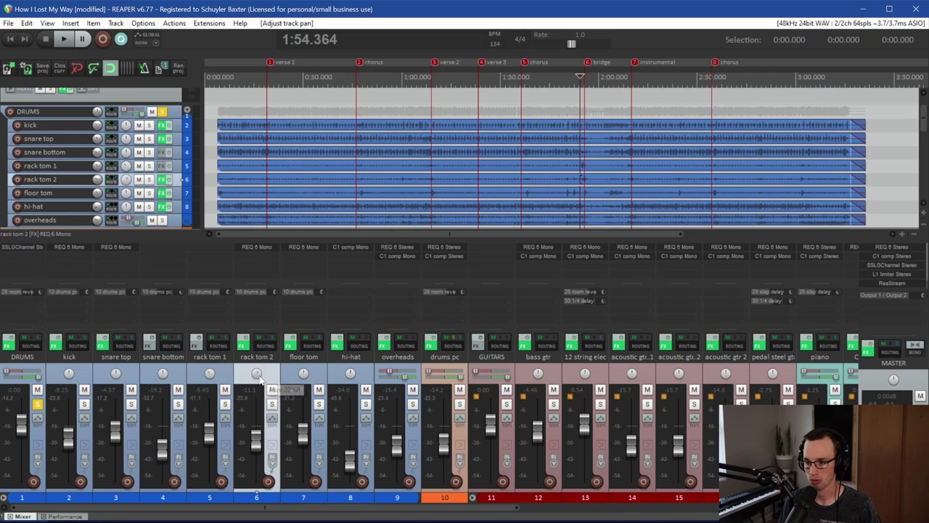
pyautogui.click(303, 378)
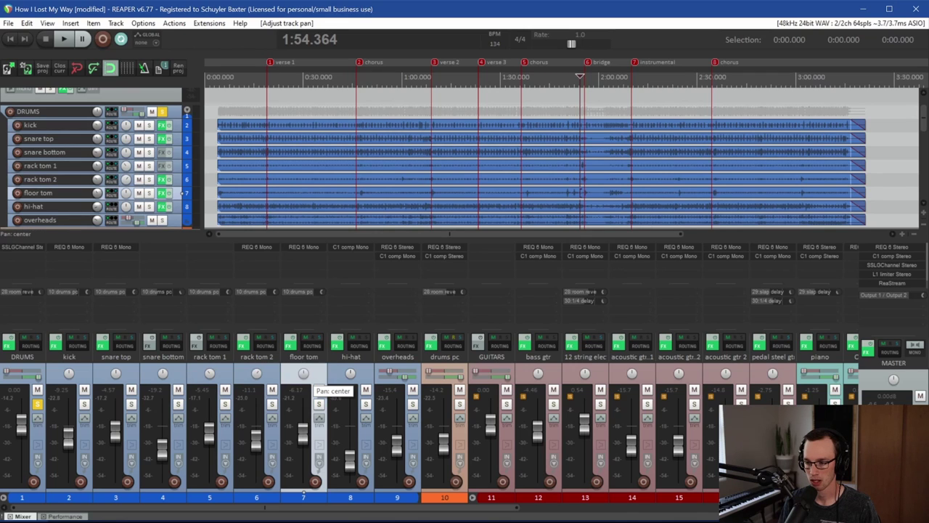
pyautogui.click(256, 376)
pyautogui.click(303, 376)
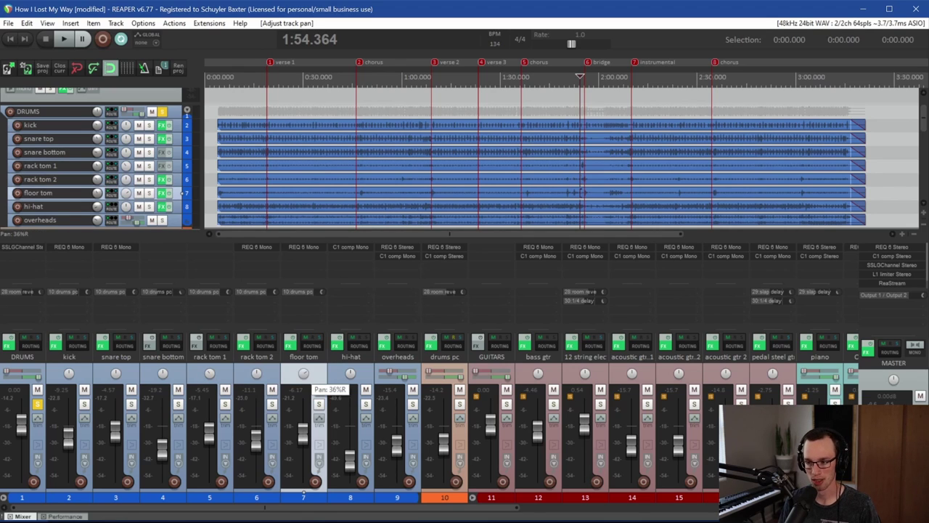
pyautogui.moveTo(303, 373); pyautogui.dragTo(296, 392)
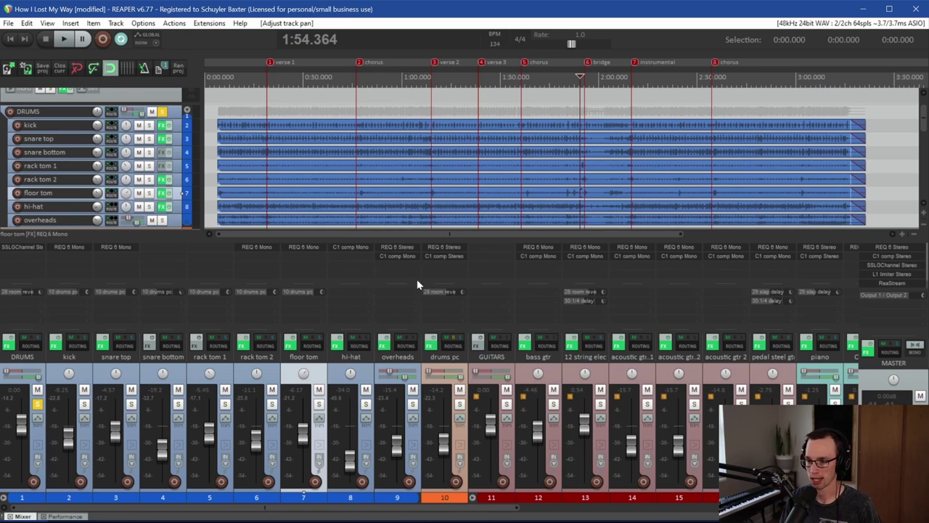
# Step: Solo rack tom 1, rack tom 2 and floor tom and audition their panning on the fill before the bridge
pyautogui.click(225, 405)
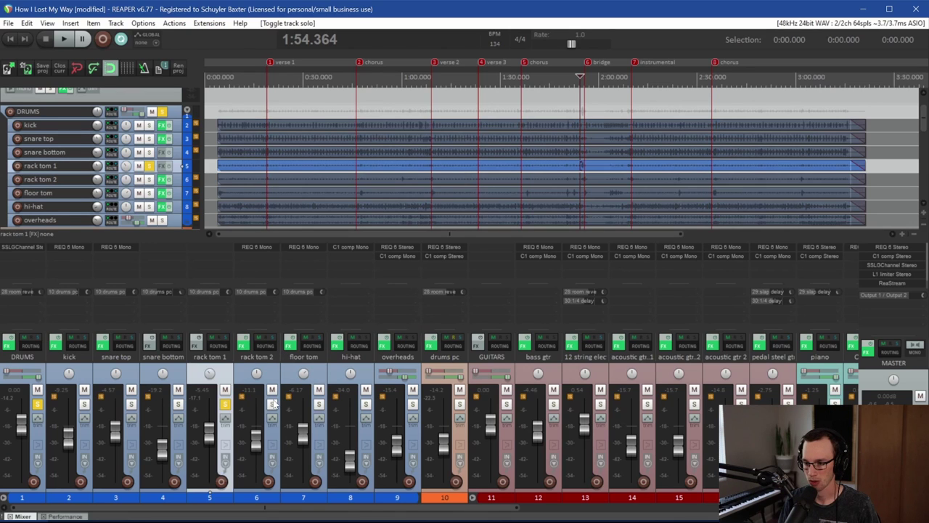
pyautogui.click(272, 404)
pyautogui.click(318, 404)
pyautogui.press('space')
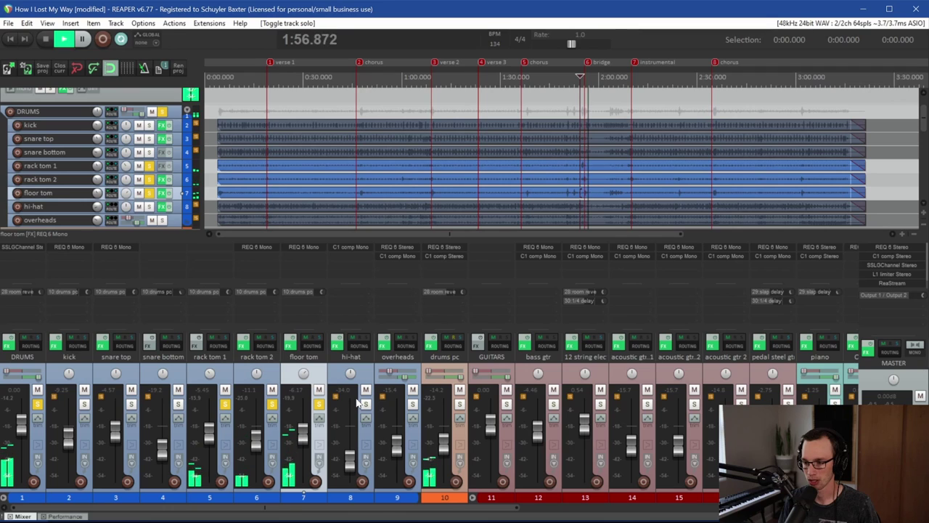
pyautogui.press('space')
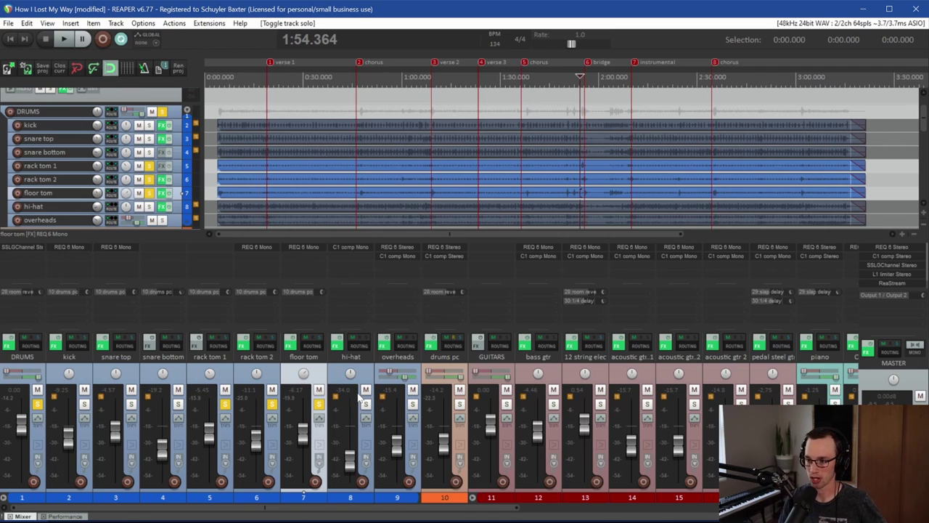
# Step: Add the overheads to the soloed toms and audition the same fill to compare their panning
pyautogui.click(413, 404)
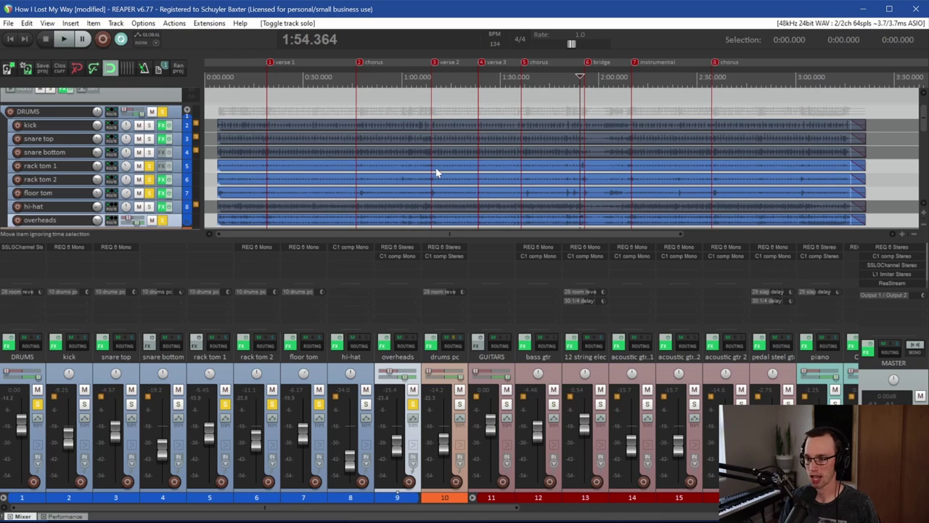
pyautogui.press('space')
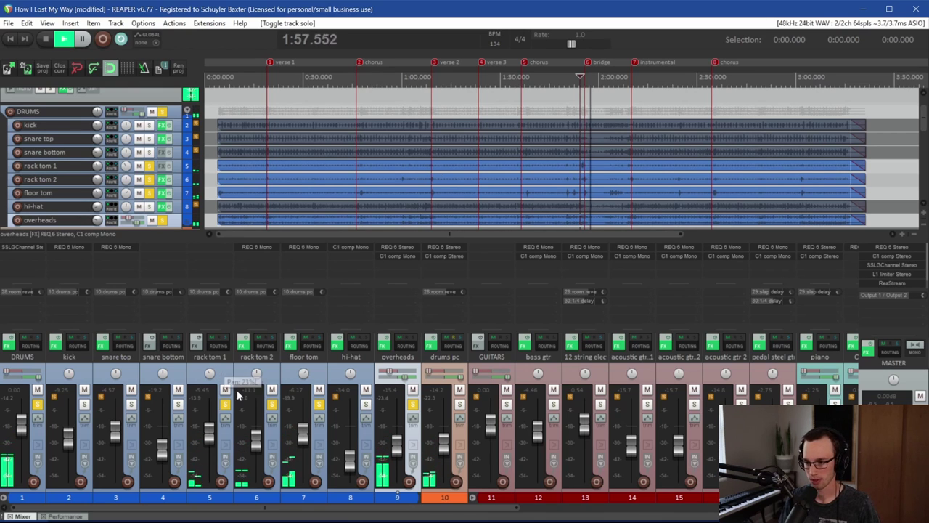
pyautogui.press('space')
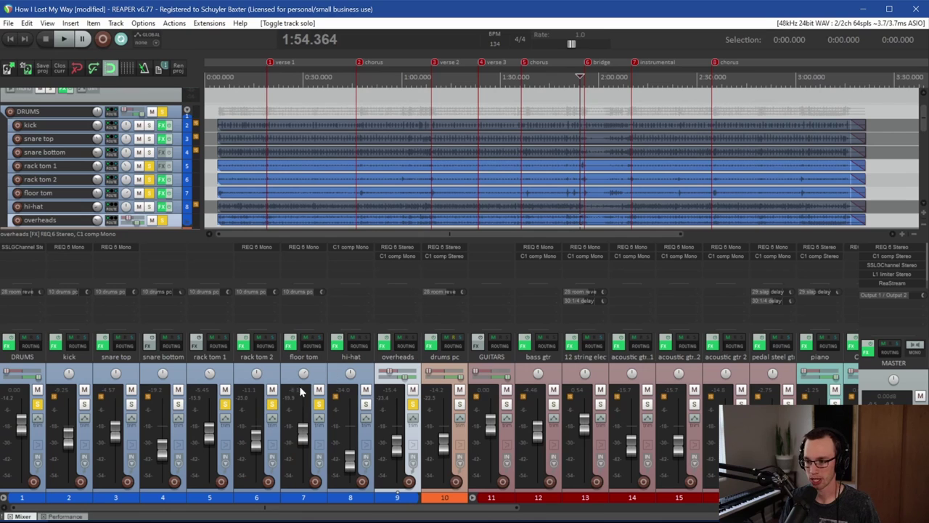
# Step: Unsolo rack tom 1, rack tom 2, floor tom and overheads, keeping the DRUMS folder soloed
pyautogui.click(349, 382)
pyautogui.click(225, 404)
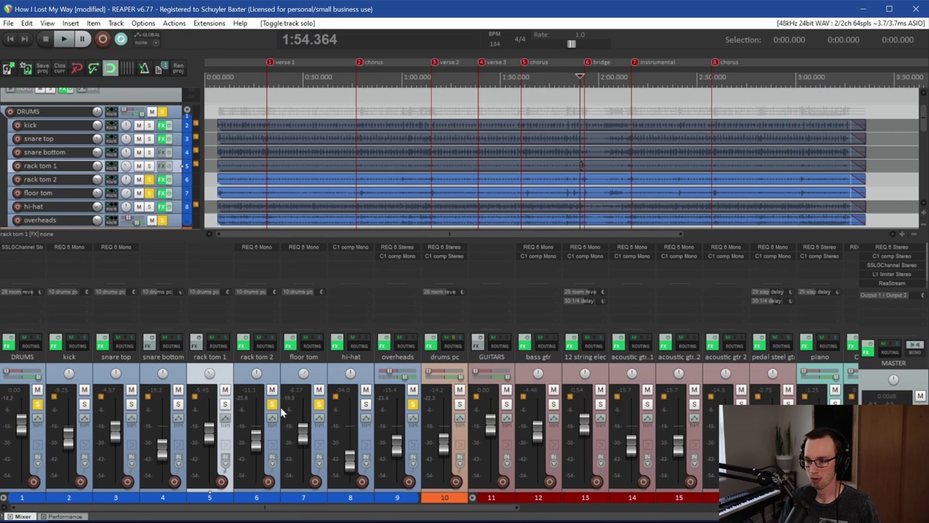
pyautogui.click(271, 404)
pyautogui.click(319, 403)
pyautogui.click(412, 405)
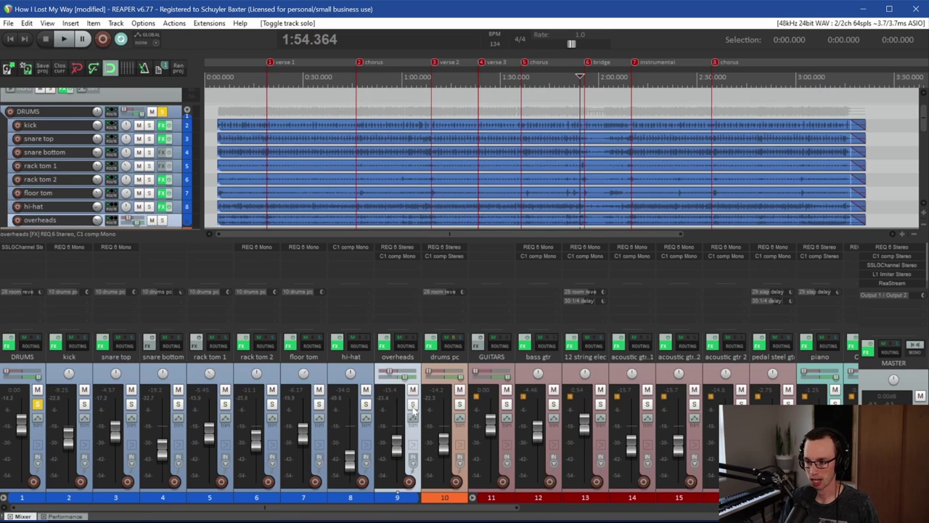
# Step: Solo the hi-hat around verse 3, try panning it 32% left, and unsolo it to audition the full drum kit
pyautogui.click(365, 376)
pyautogui.press('space')
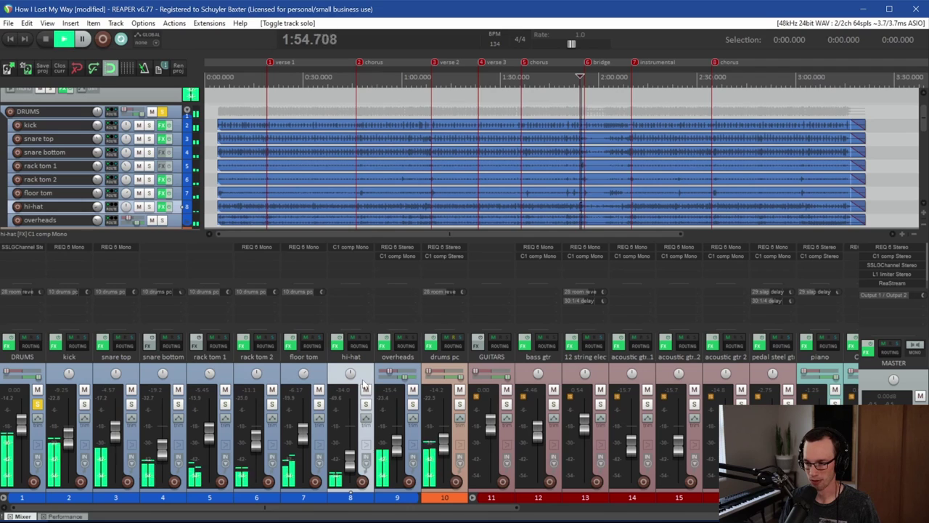
pyautogui.click(365, 402)
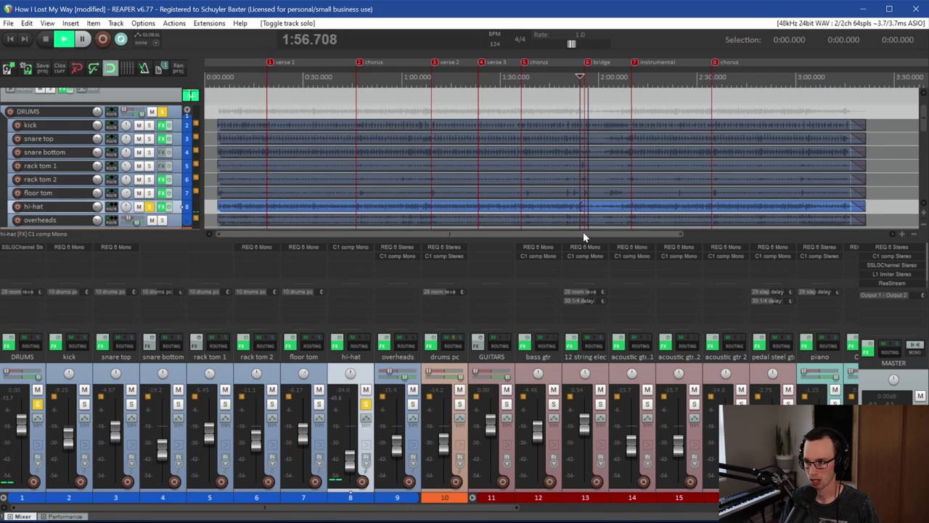
pyautogui.click(496, 210)
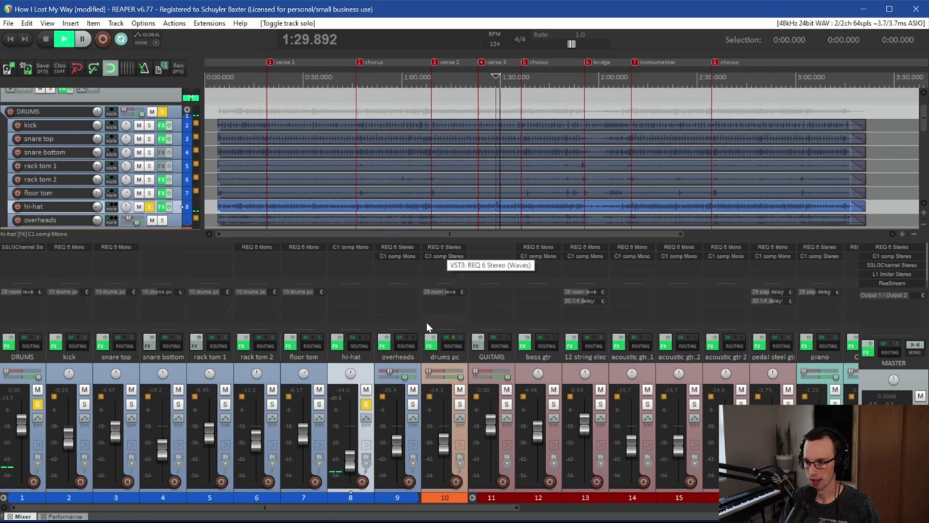
pyautogui.moveTo(350, 374)
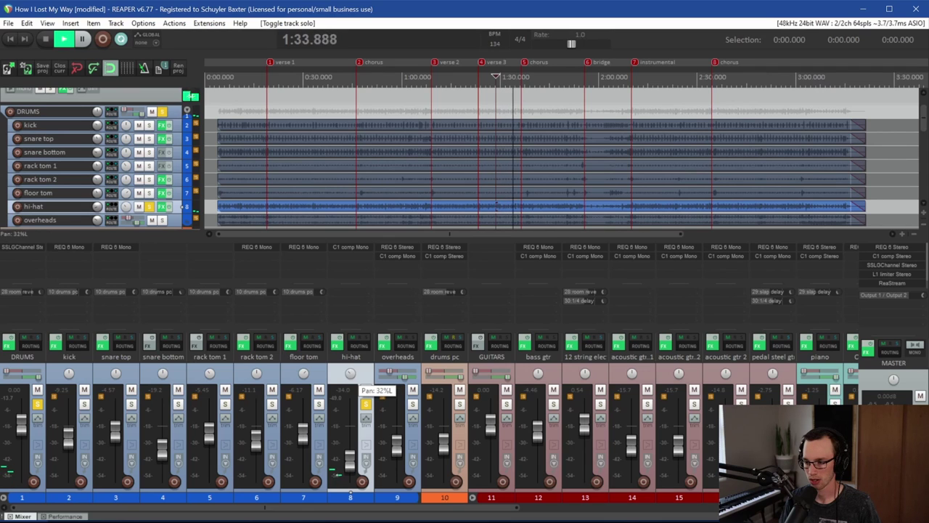
pyautogui.click(365, 404)
pyautogui.press('space')
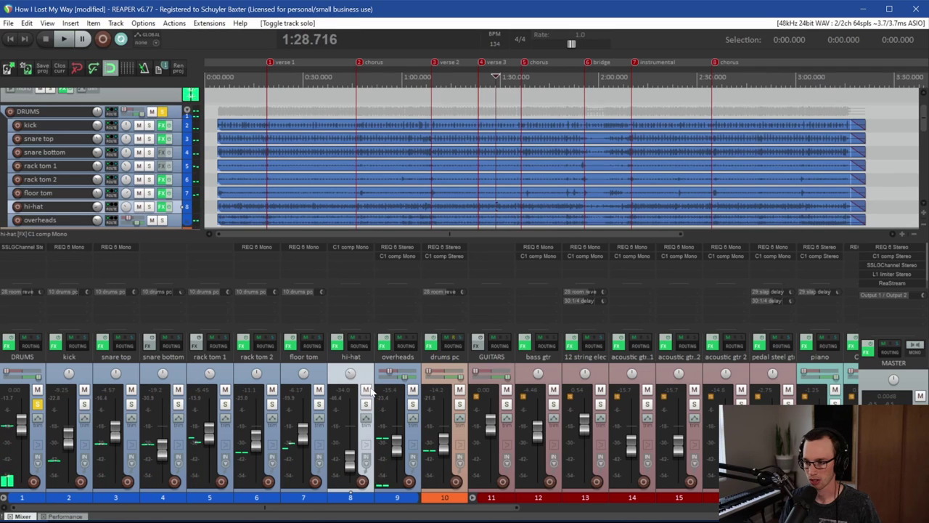
pyautogui.press('space')
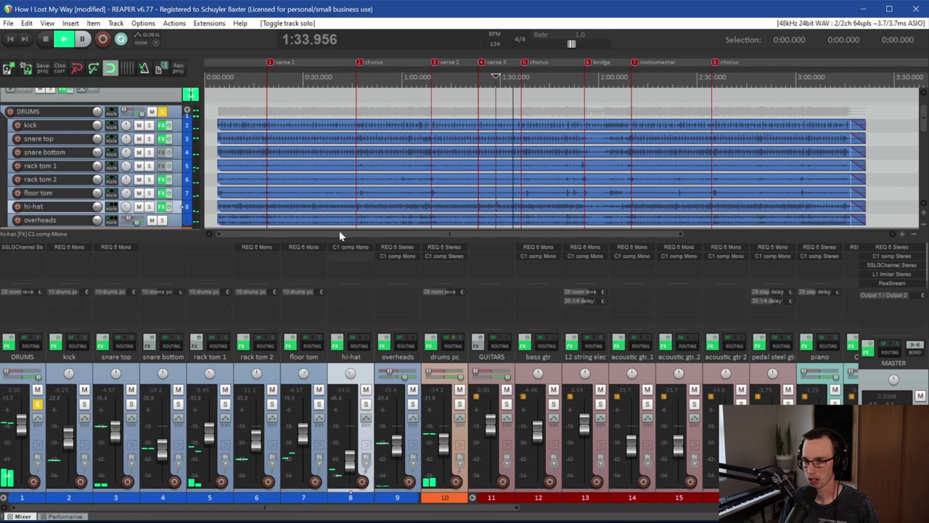
# Step: Adjust the hi-hat pan over the intro drums, soloing it briefly and narrowing it from far left to about 18% left
pyautogui.click(235, 78)
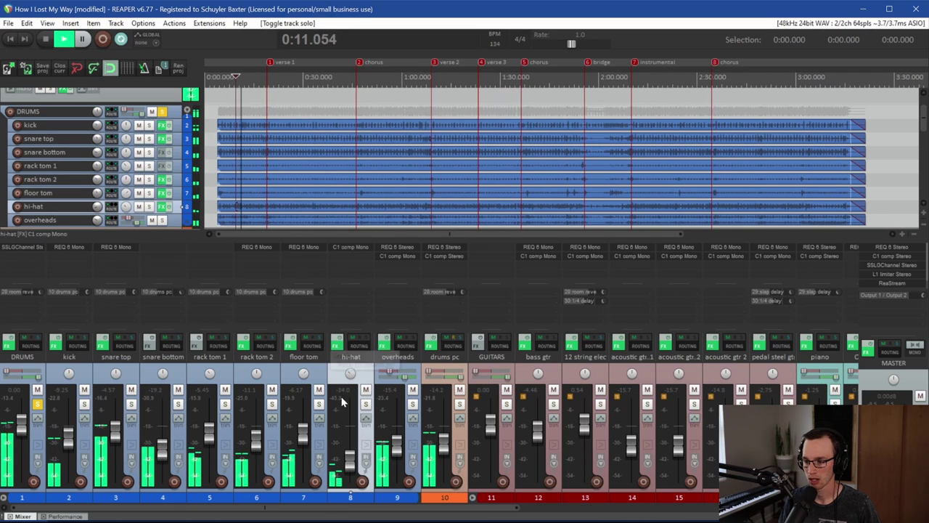
pyautogui.moveTo(355, 383)
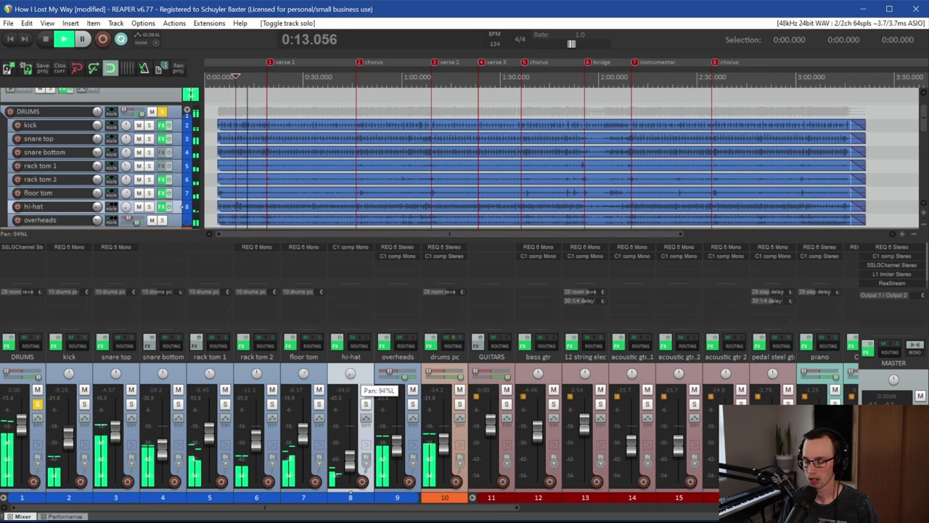
pyautogui.scroll(5, 351, 374)
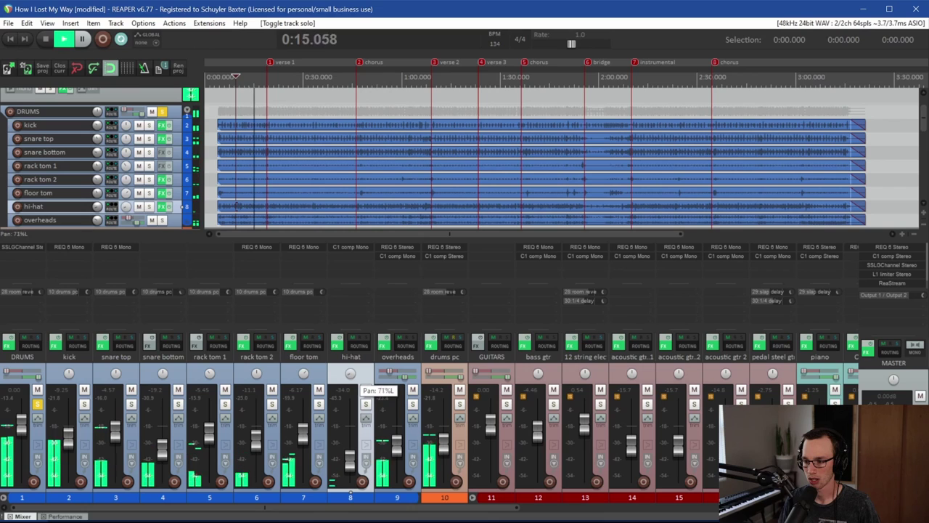
pyautogui.scroll(2, 365, 401)
pyautogui.click(366, 404)
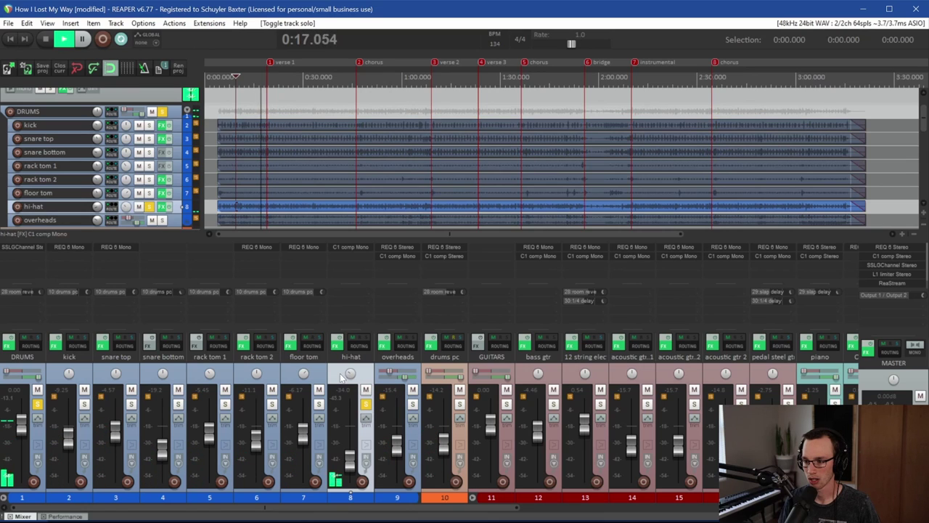
pyautogui.scroll(2, 366, 401)
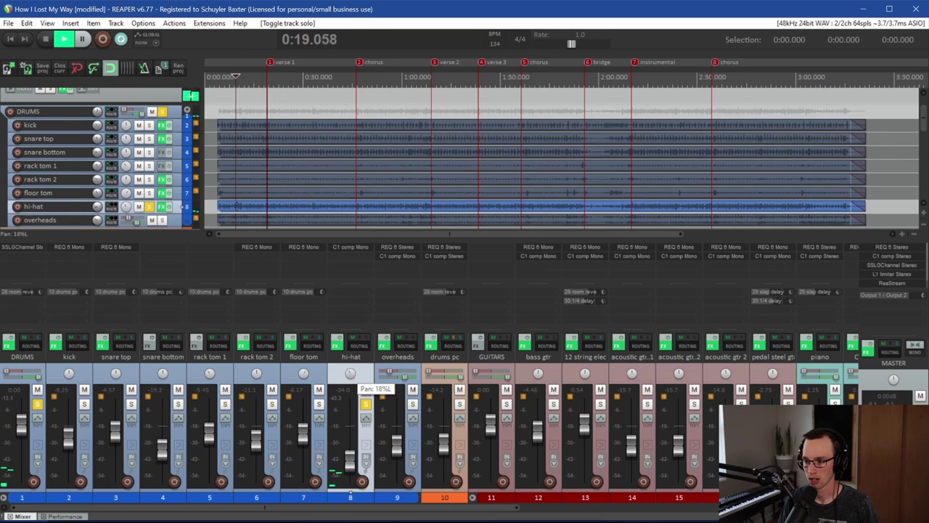
pyautogui.click(366, 403)
pyautogui.press('space')
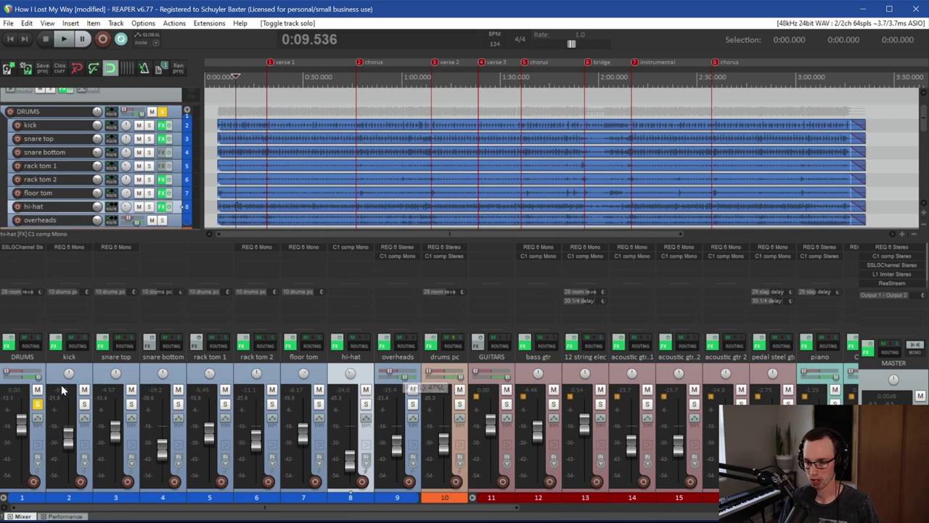
# Step: Audition the panned drum kit in the first chorus and on the fill before the bridge
pyautogui.click(374, 75)
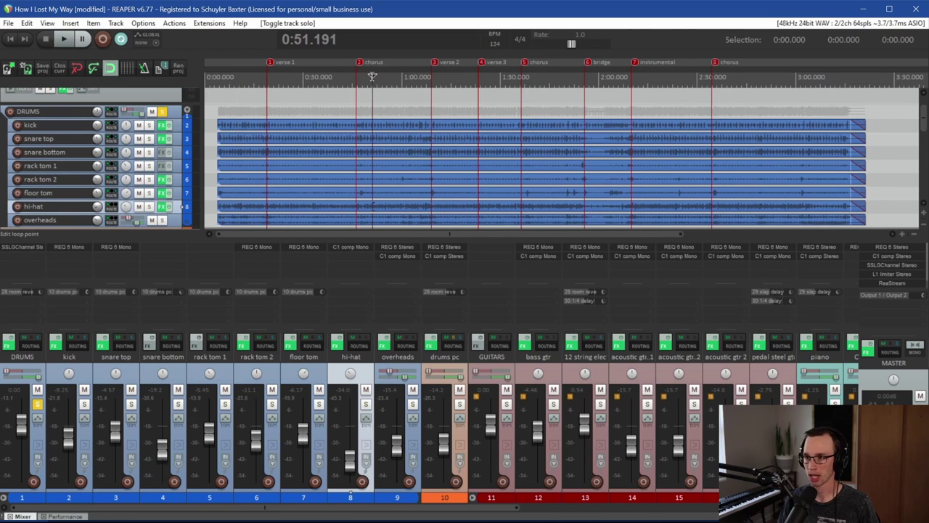
pyautogui.press('space')
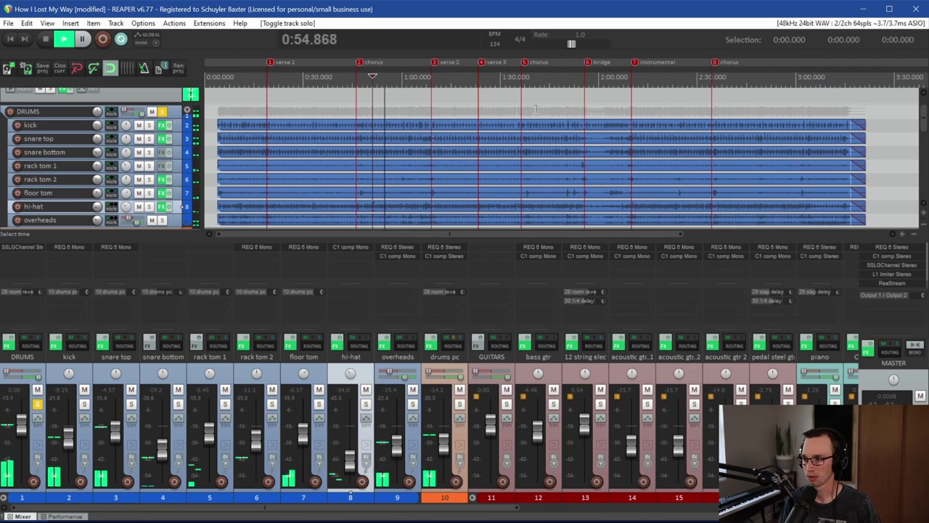
pyautogui.click(578, 92)
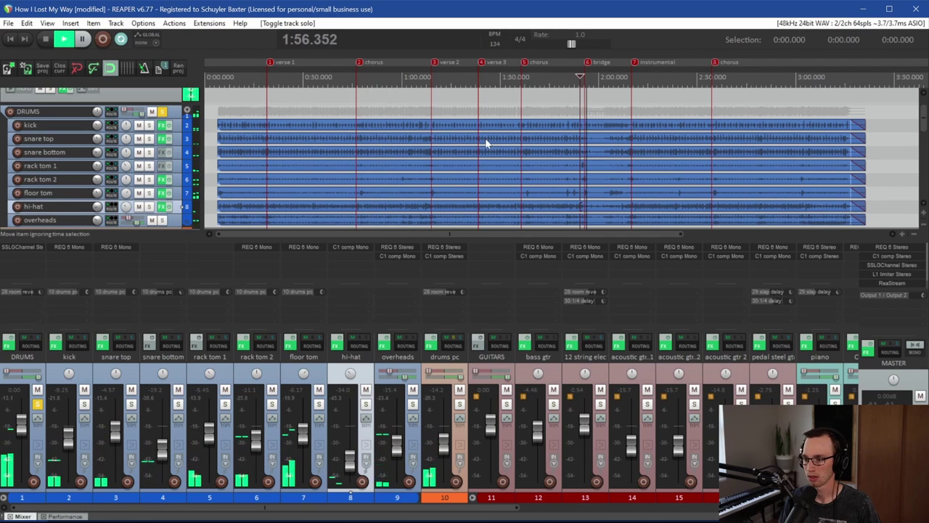
pyautogui.press('space')
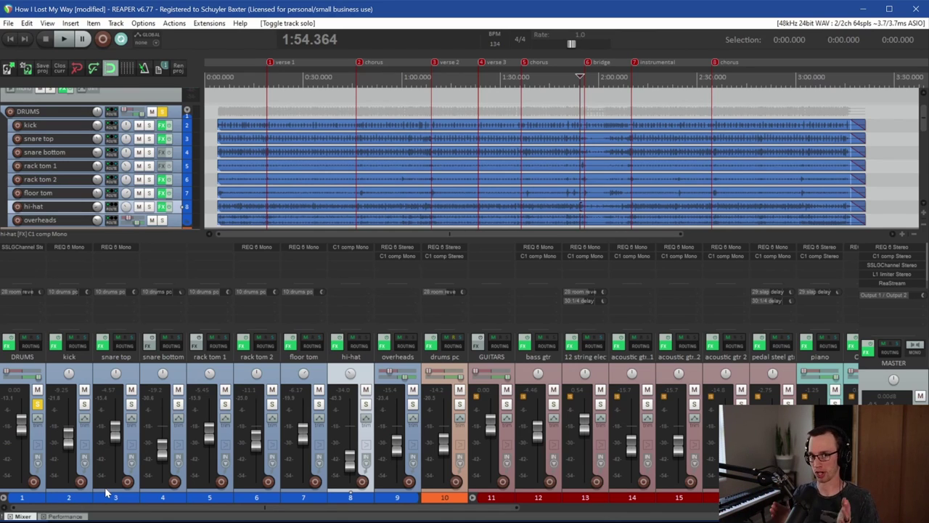
# Step: Unsolo the DRUMS folder and briefly toggle solo on the GUITARS folder
pyautogui.click(37, 403)
pyautogui.moveTo(303, 504); pyautogui.dragTo(457, 493)
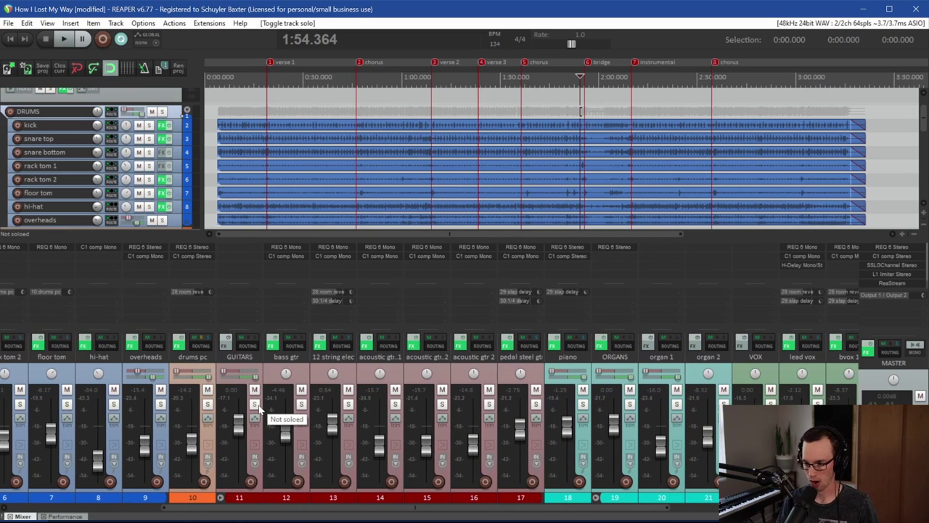
pyautogui.click(256, 404)
pyautogui.click(255, 404)
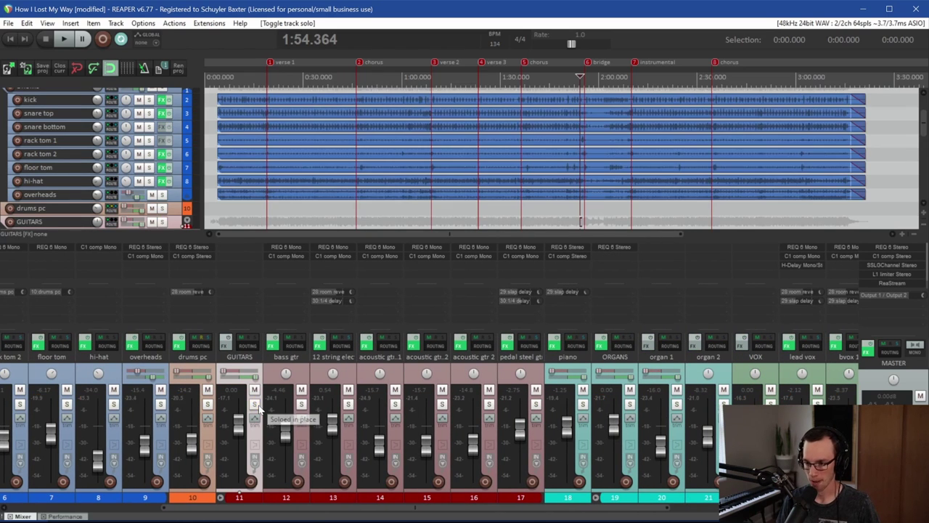
# Step: Examine the guitar tracks in the GUITARS folder, from bass gtr and 12 string electric gtr to the acoustic guitar tracks
pyautogui.click(300, 374)
pyautogui.click(314, 372)
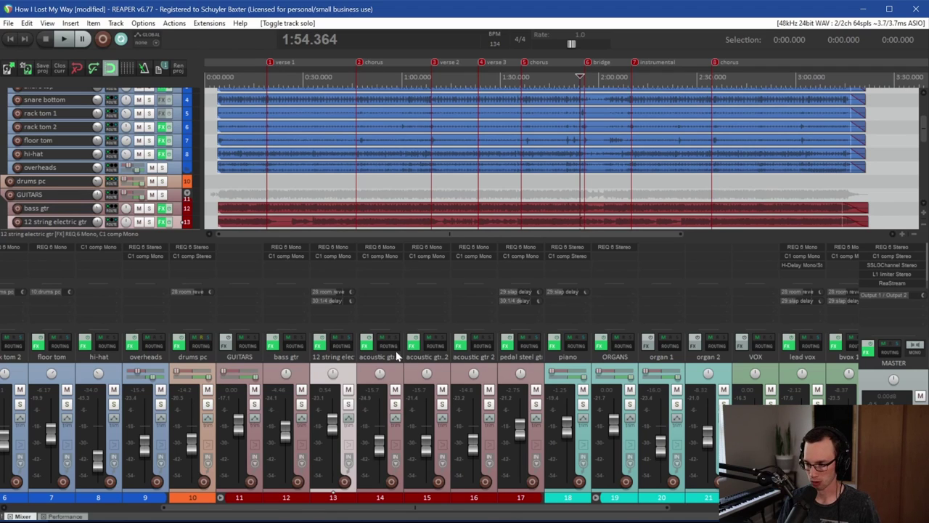
pyautogui.click(395, 374)
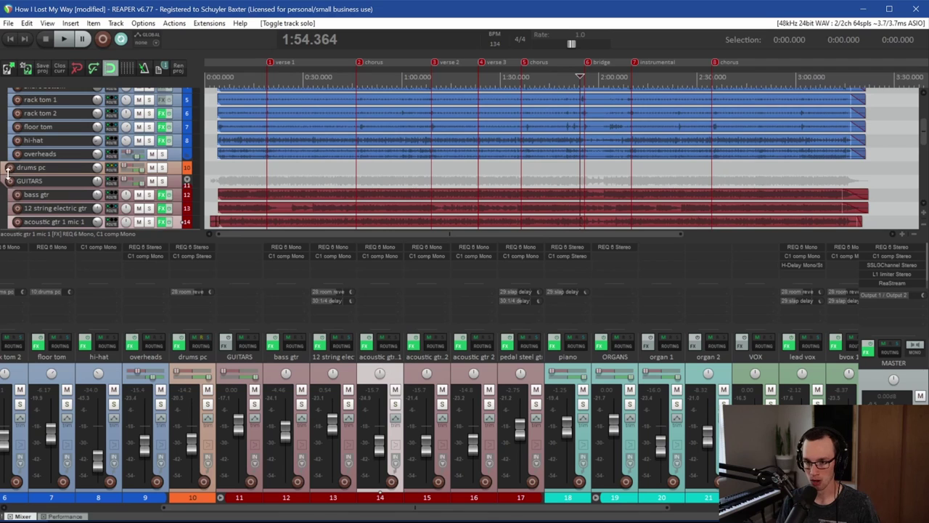
pyautogui.scroll(-2, 8, 172)
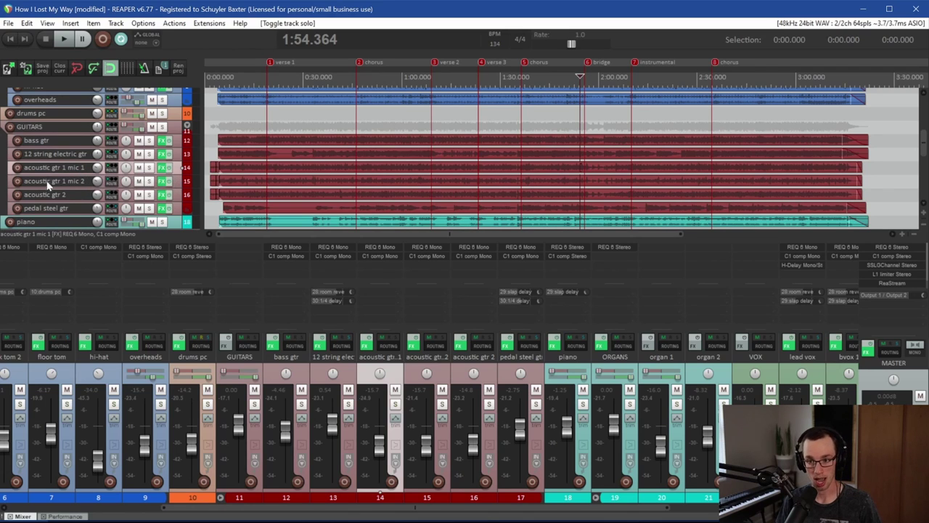
pyautogui.click(179, 202)
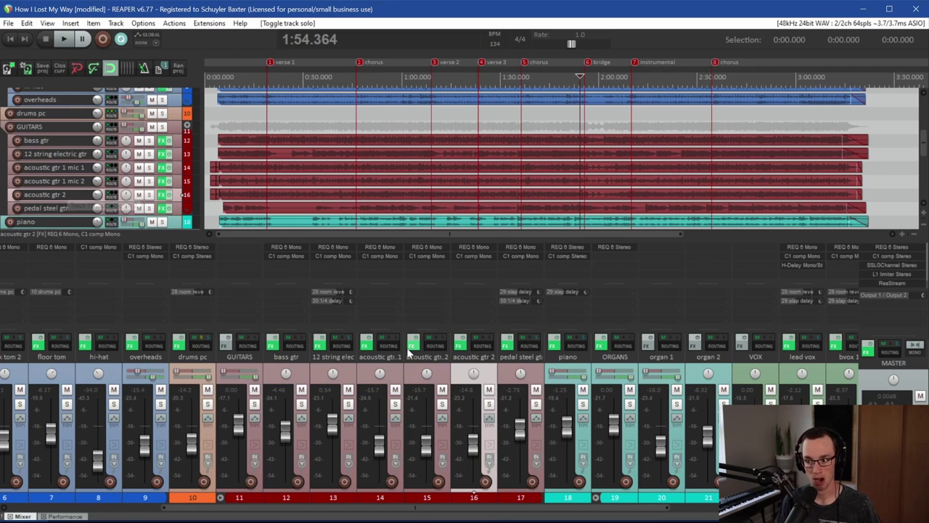
pyautogui.click(401, 374)
pyautogui.click(410, 374)
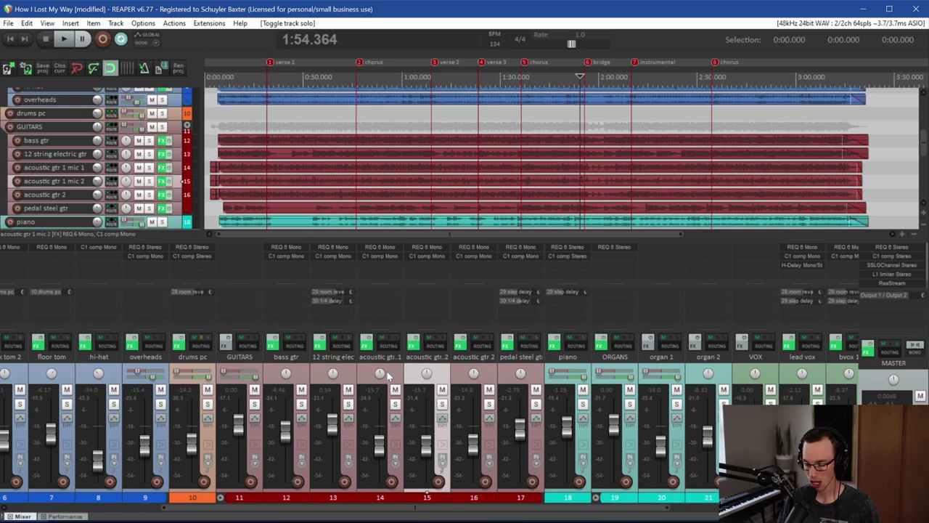
pyautogui.click(458, 375)
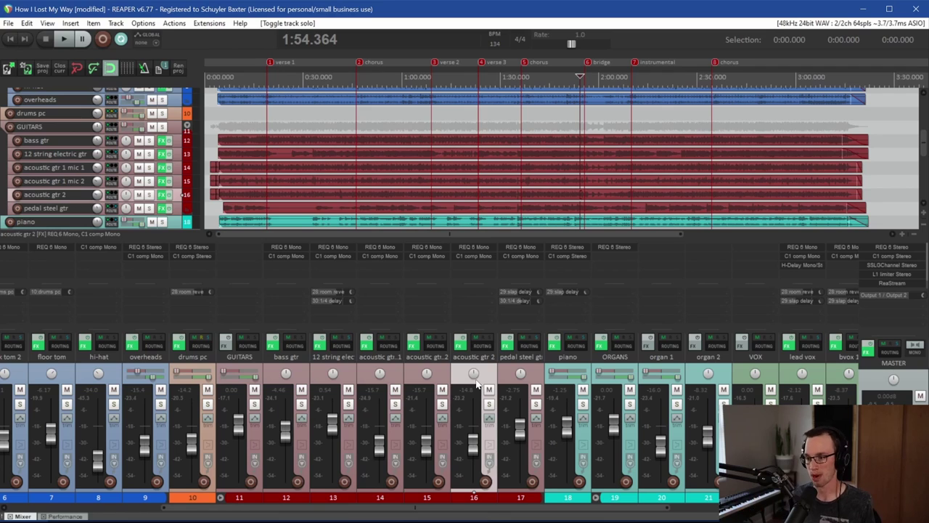
# Step: Try out pan positions on acoustic gtr 1 mic 1 and acoustic gtr 1 mic 2
pyautogui.click(396, 377)
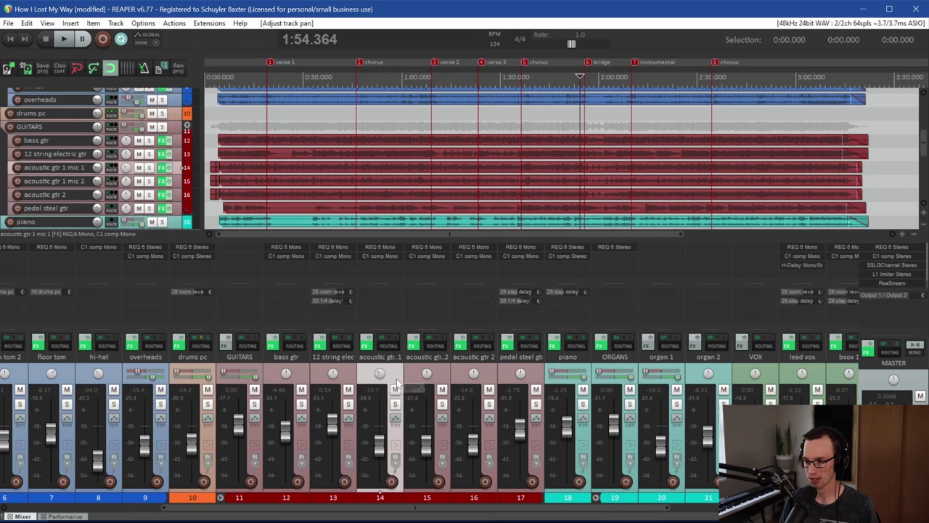
pyautogui.click(426, 375)
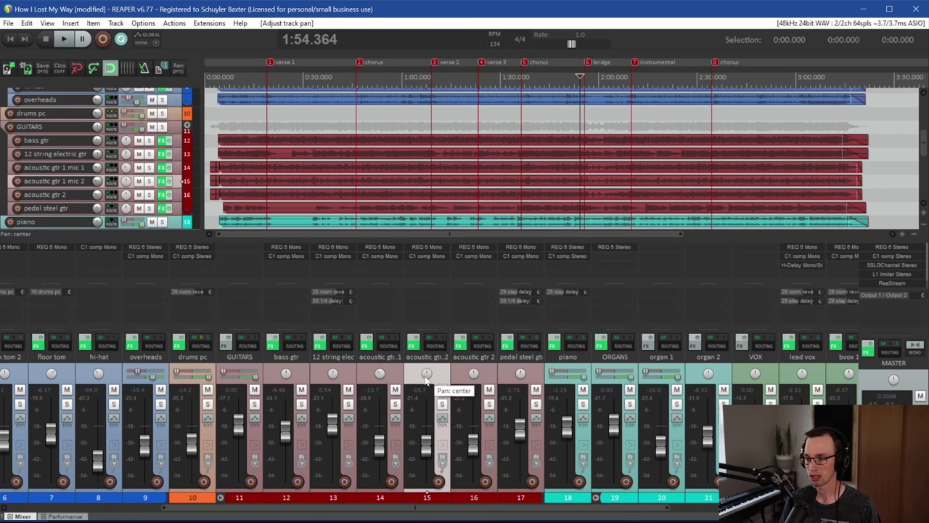
pyautogui.click(380, 374)
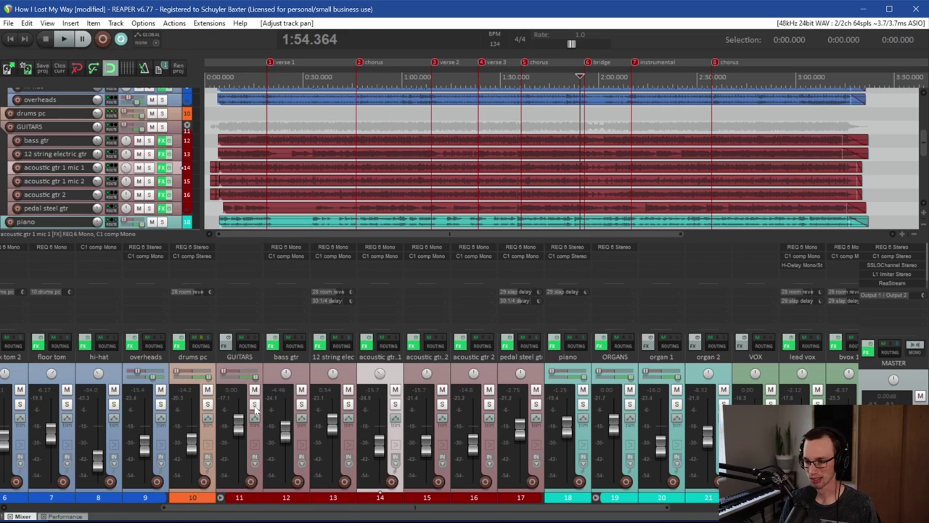
# Step: Solo acoustic gtr 1 mic 1 and acoustic gtr 1 mic 2 and start playback
pyautogui.click(254, 405)
pyautogui.click(254, 406)
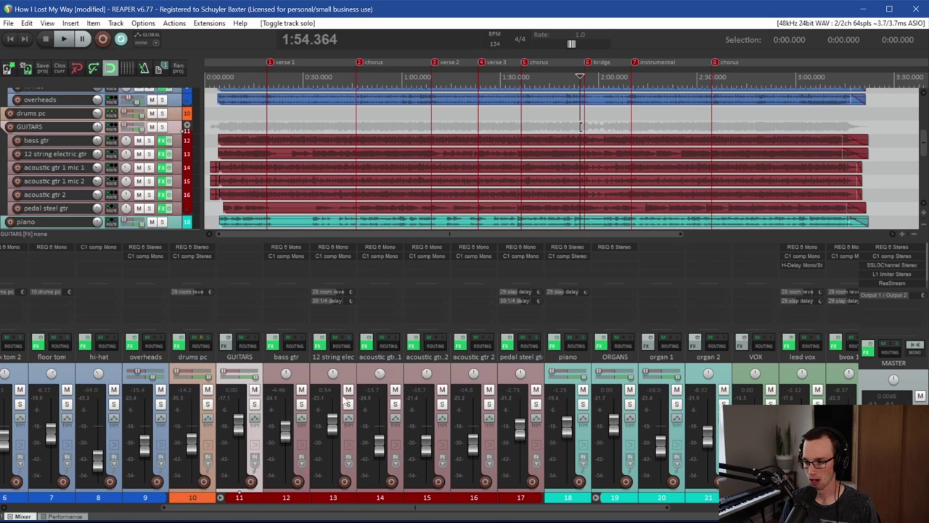
pyautogui.click(395, 404)
pyautogui.click(442, 404)
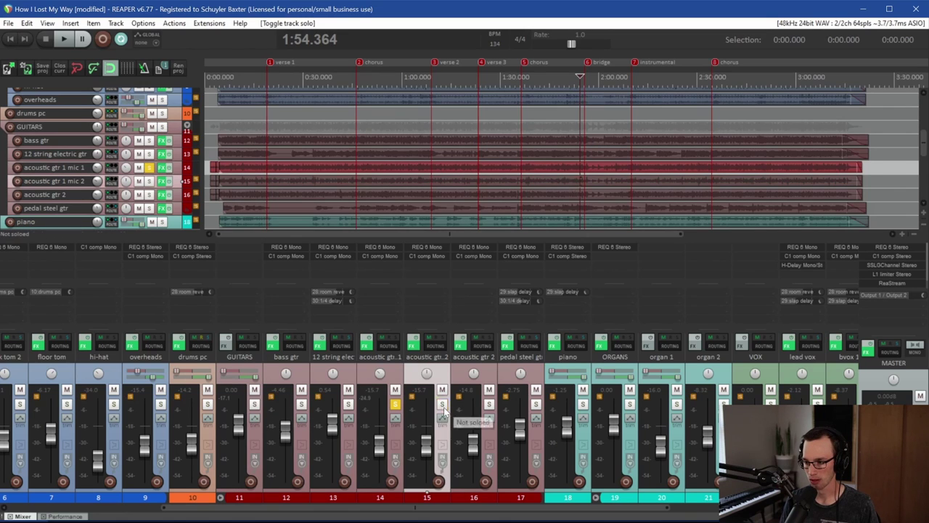
pyautogui.press('space')
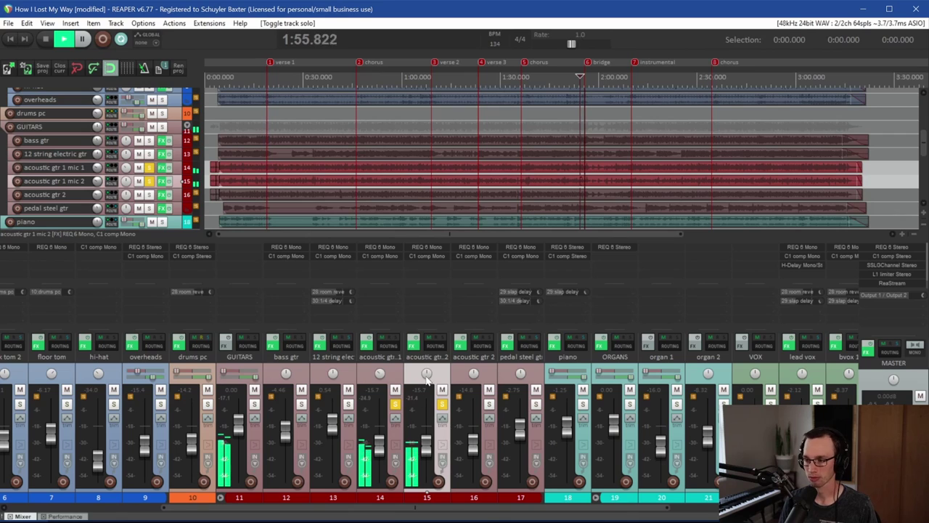
# Step: Pan both acoustic gtr 1 mics left while playing from verse 2, with mic 2 at 51% left
pyautogui.click(379, 373)
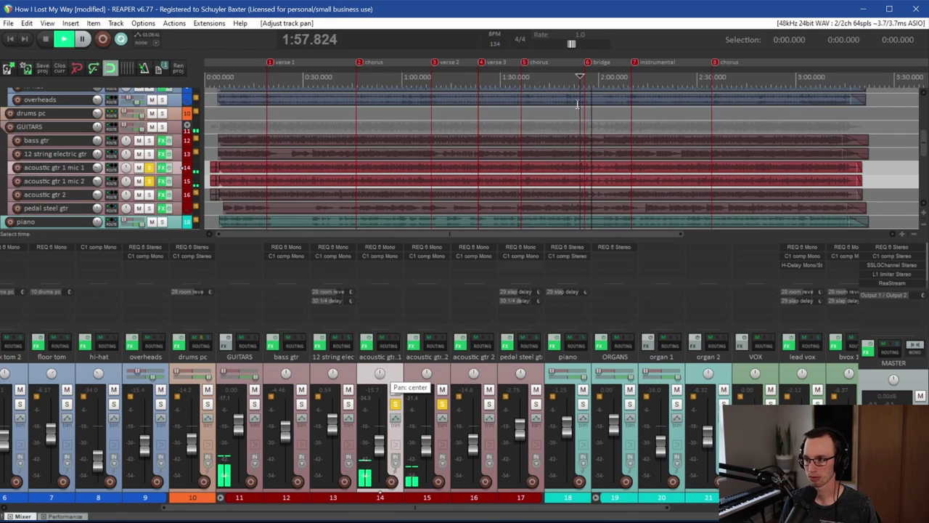
pyautogui.click(433, 79)
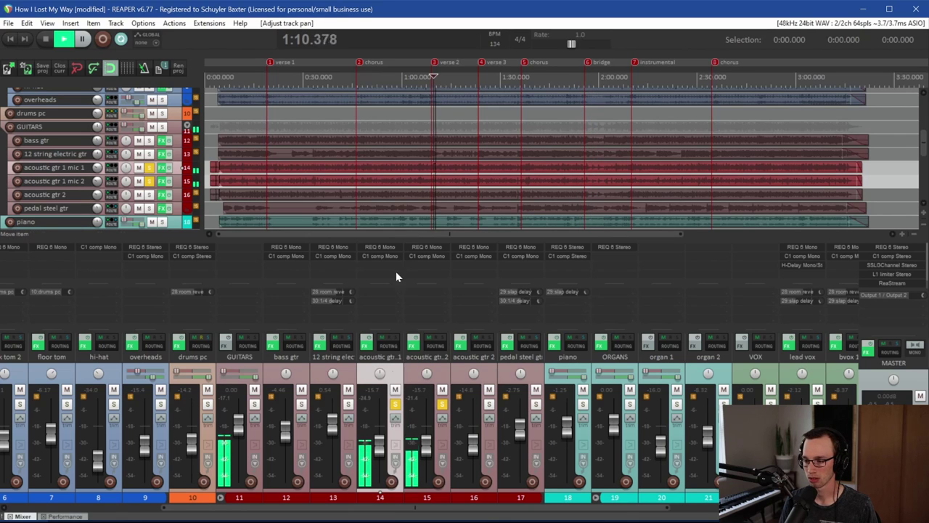
pyautogui.moveTo(380, 374); pyautogui.dragTo(428, 378)
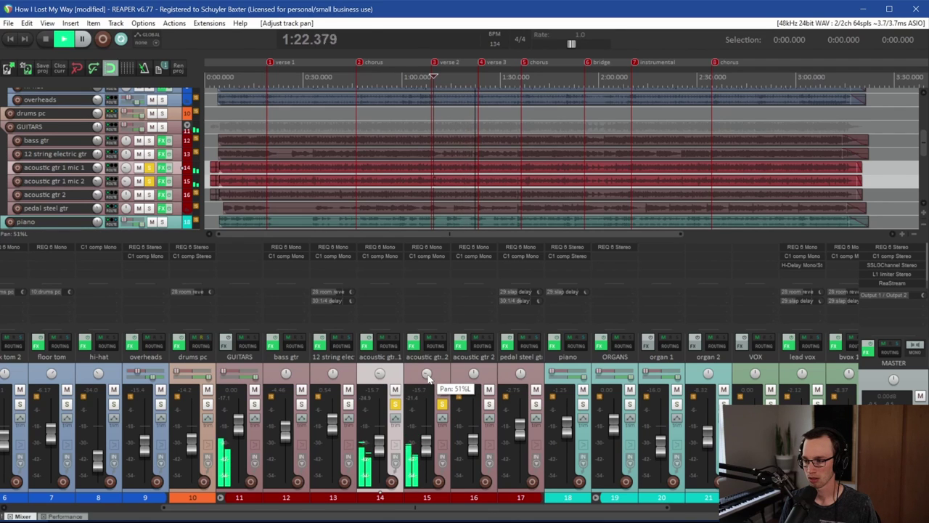
# Step: Solo acoustic gtr 2 alongside the acoustic gtr 1 mics and pan it 44% right
pyautogui.click(488, 403)
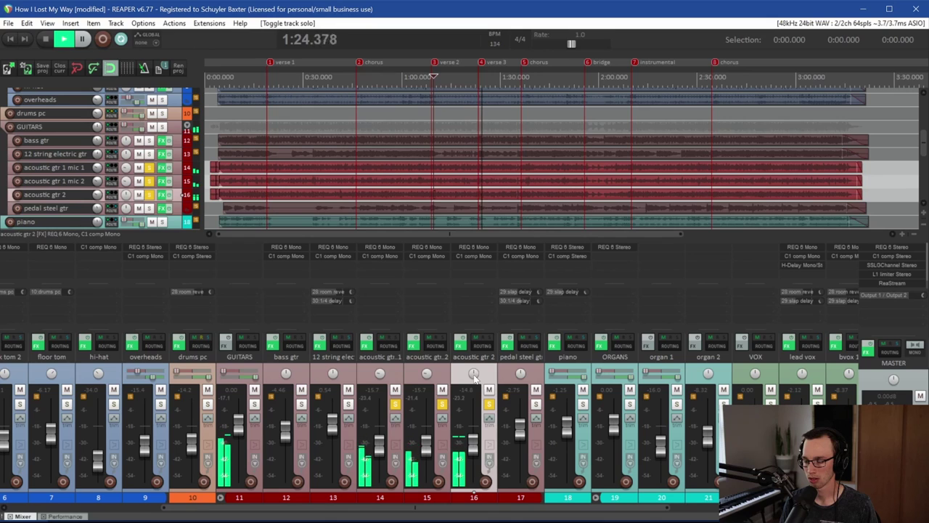
pyautogui.moveTo(473, 375)
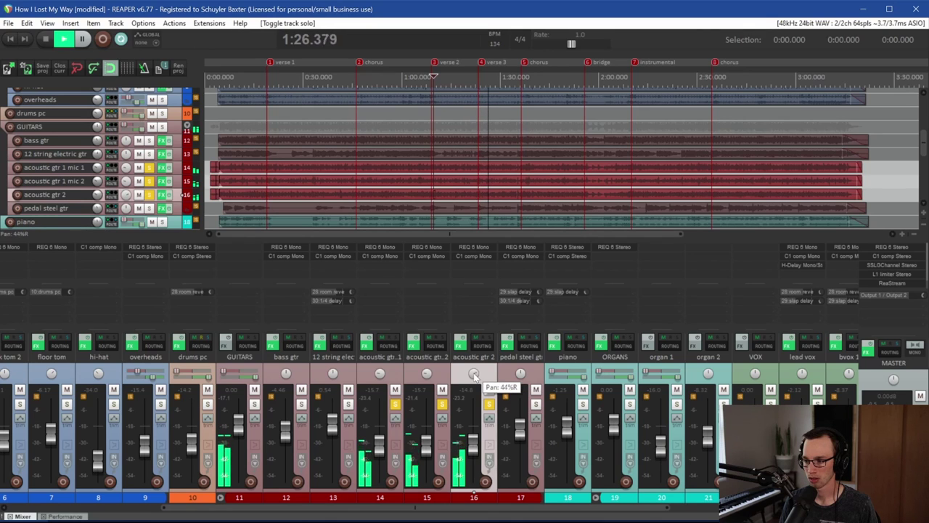
# Step: Play the soloed acoustic guitars from verse 2 and check the pan setting of acoustic gtr 1 mic 1
pyautogui.moveTo(474, 376); pyautogui.dragTo(474, 376)
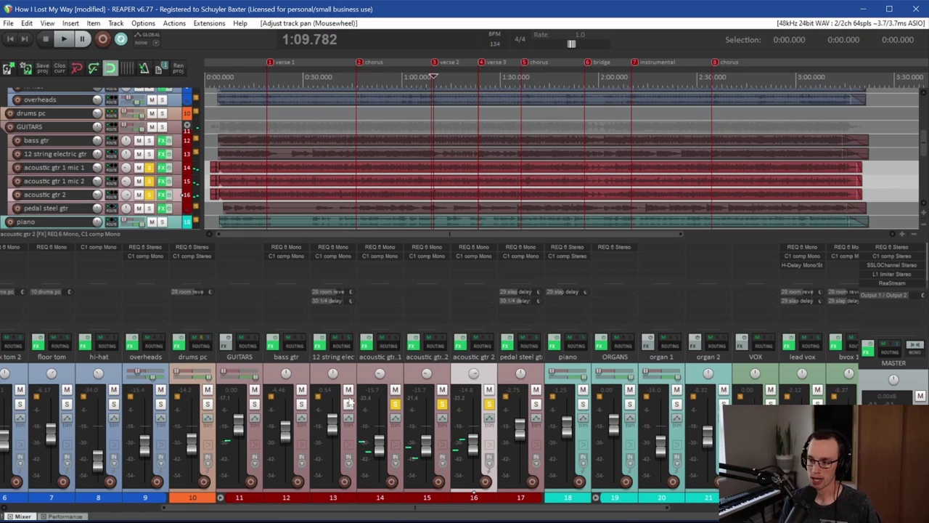
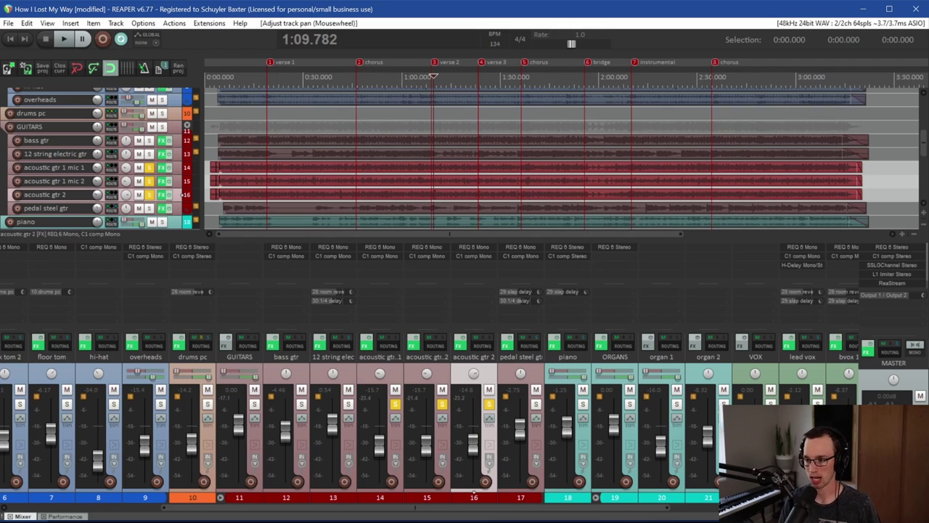
pyautogui.press('space')
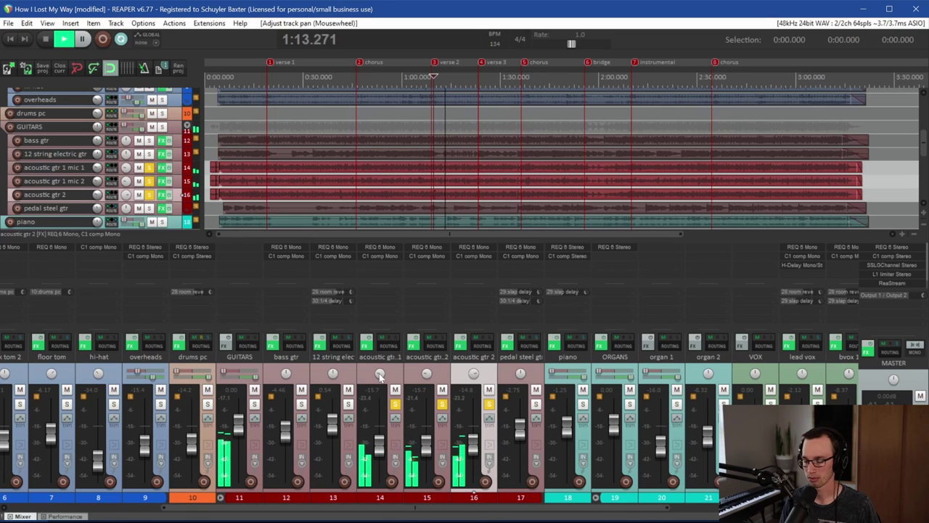
pyautogui.moveTo(379, 373)
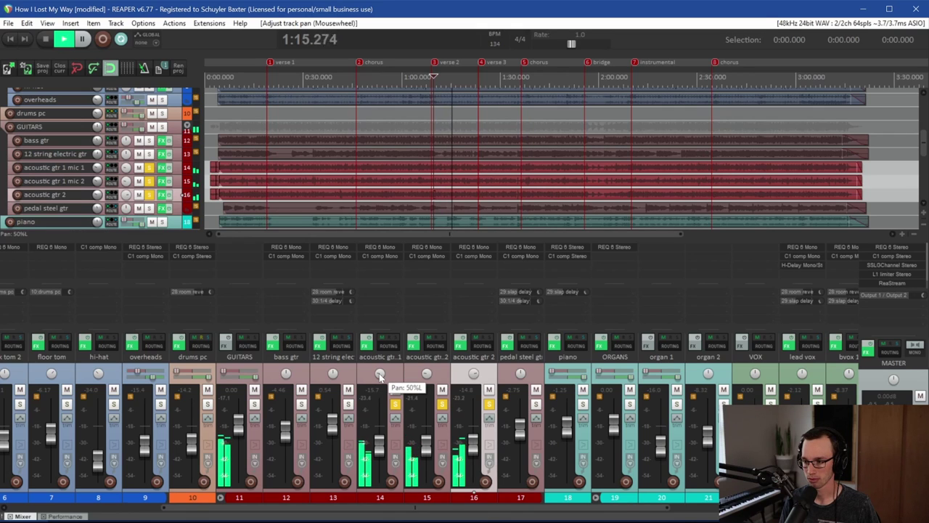
pyautogui.press('space')
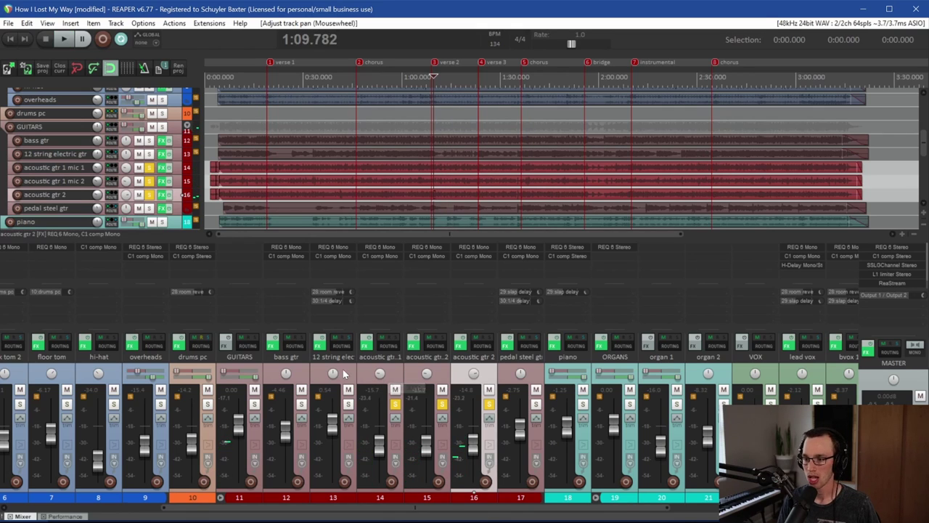
# Step: Solo the 12 string electric gtr alongside the acoustic guitars and pan it left during playback from verse 2
pyautogui.click(345, 374)
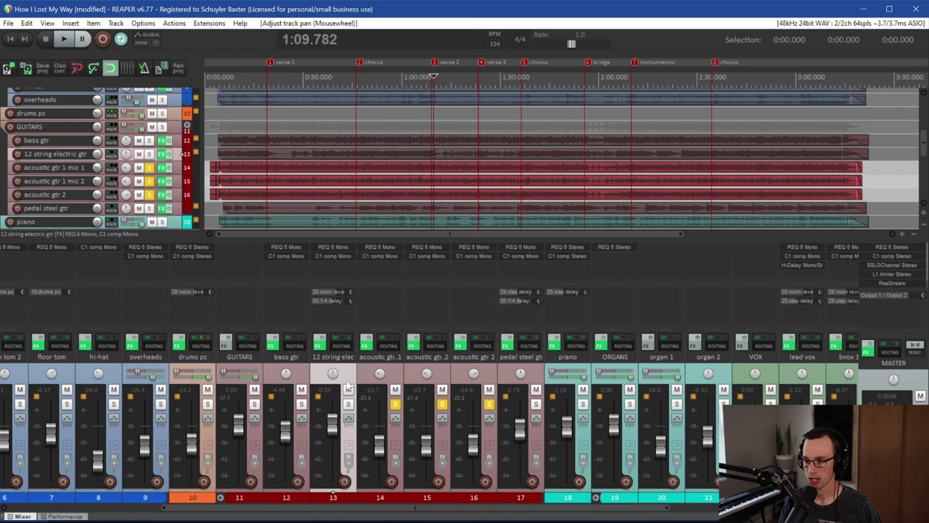
pyautogui.press('space')
pyautogui.click(348, 405)
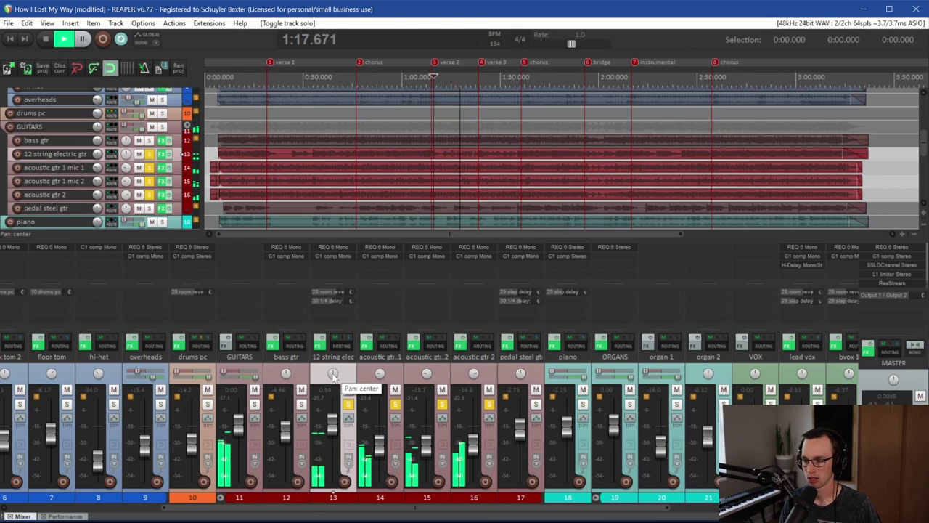
pyautogui.moveTo(333, 375); pyautogui.dragTo(333, 419)
pyautogui.press('space')
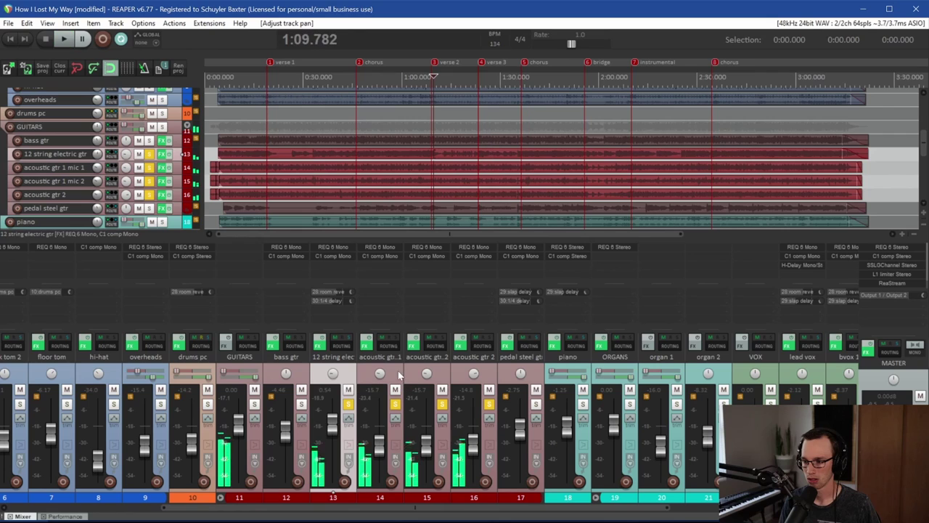
pyautogui.click(398, 374)
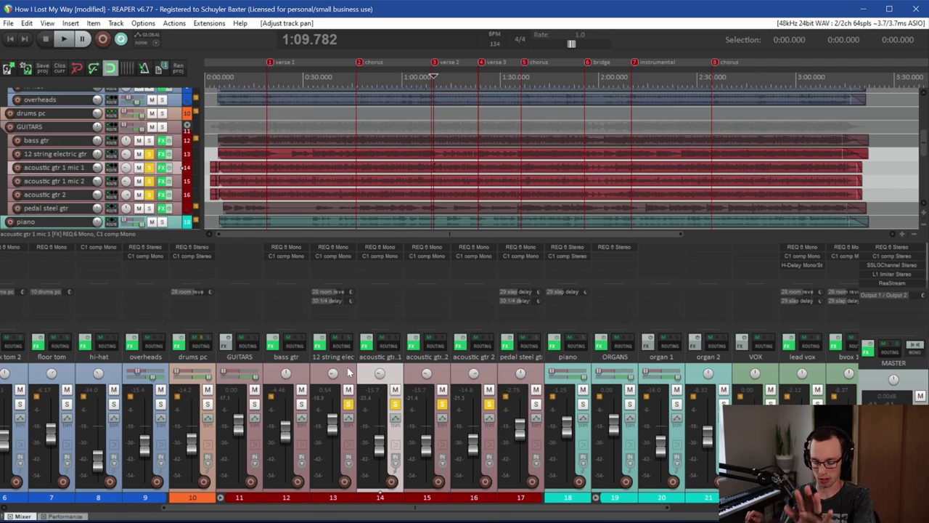
# Step: Solo the pedal steel gtr with the other guitars and pan it right during playback from verse 2
pyautogui.click(526, 375)
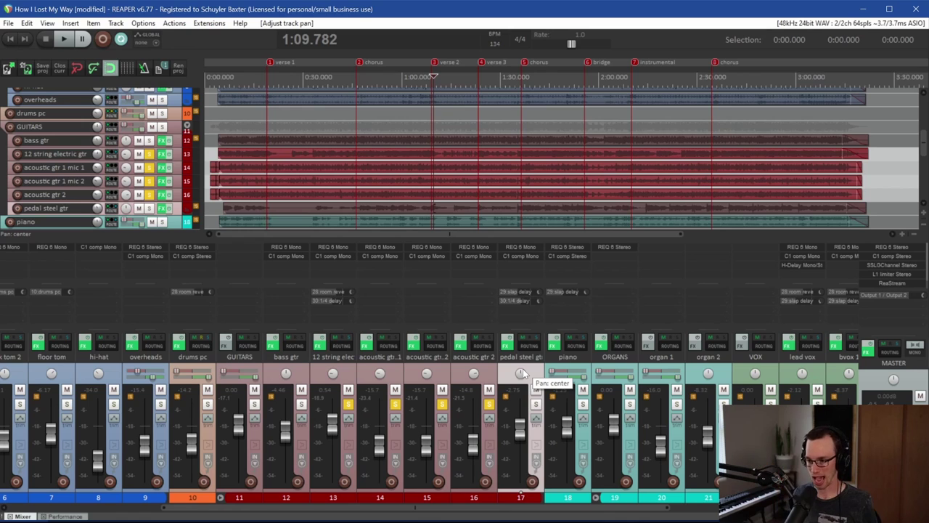
pyautogui.press('space')
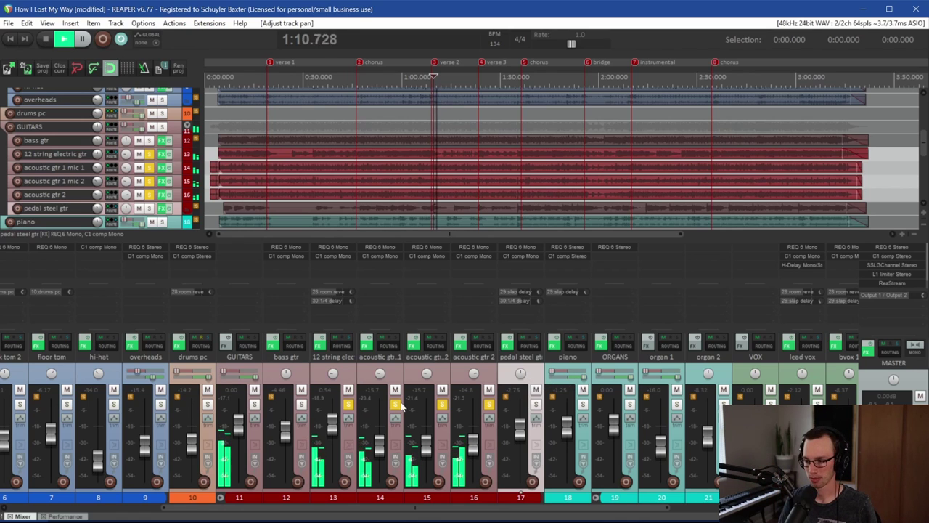
pyautogui.click(536, 402)
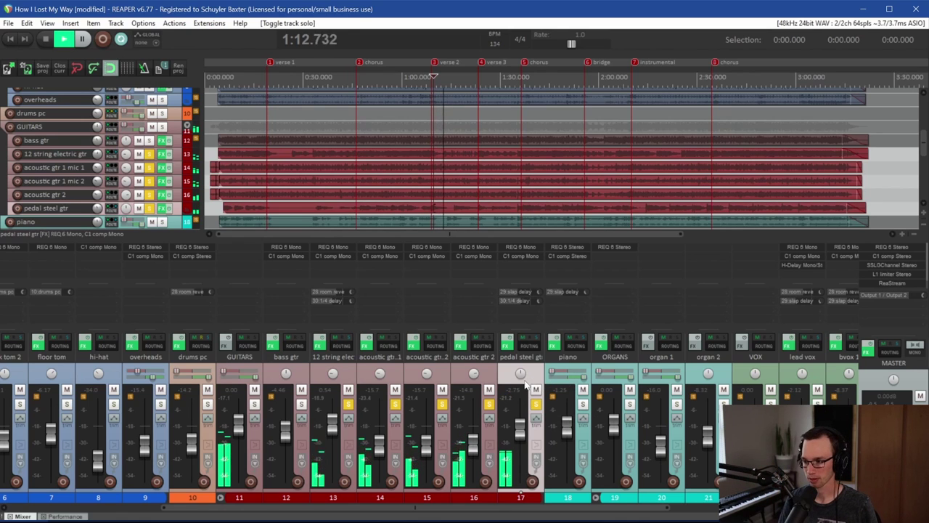
pyautogui.moveTo(524, 377); pyautogui.dragTo(524, 344)
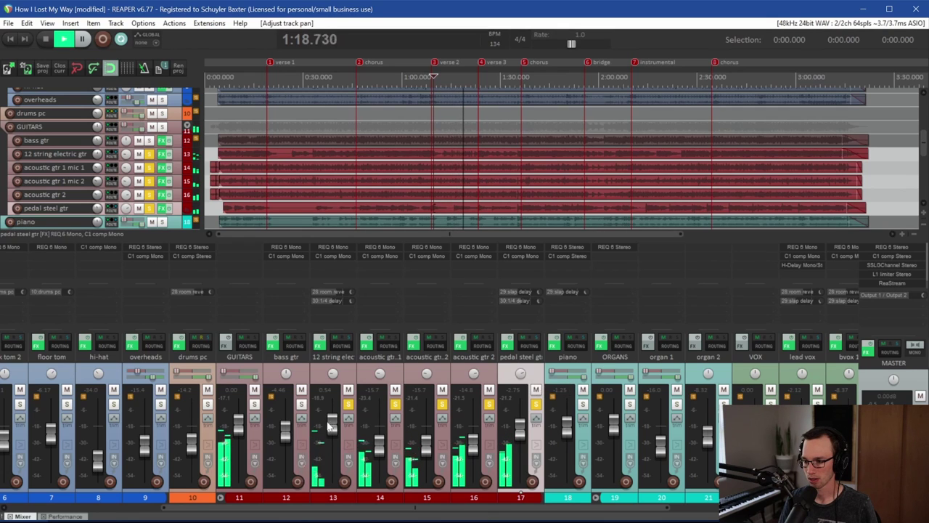
# Step: Lower the 12 string electric gtr to -2.46 dB, then spread it further left and the pedal steel gtr further right
pyautogui.scroll(-3, 332, 429)
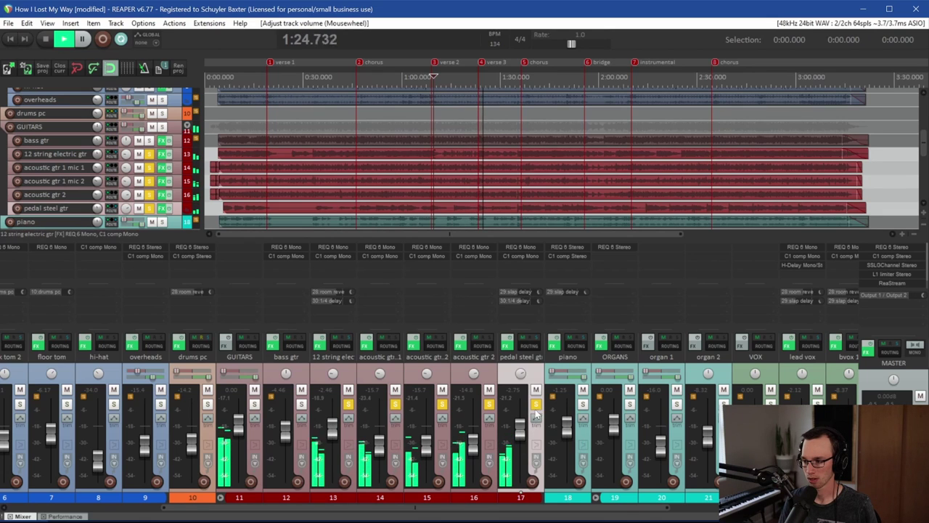
pyautogui.moveTo(521, 373); pyautogui.dragTo(523, 367)
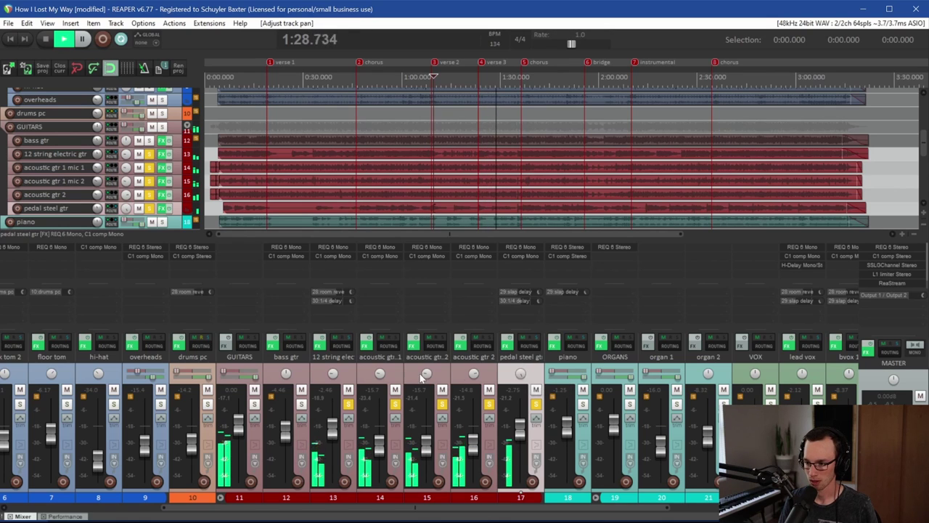
pyautogui.moveTo(333, 373); pyautogui.dragTo(333, 368)
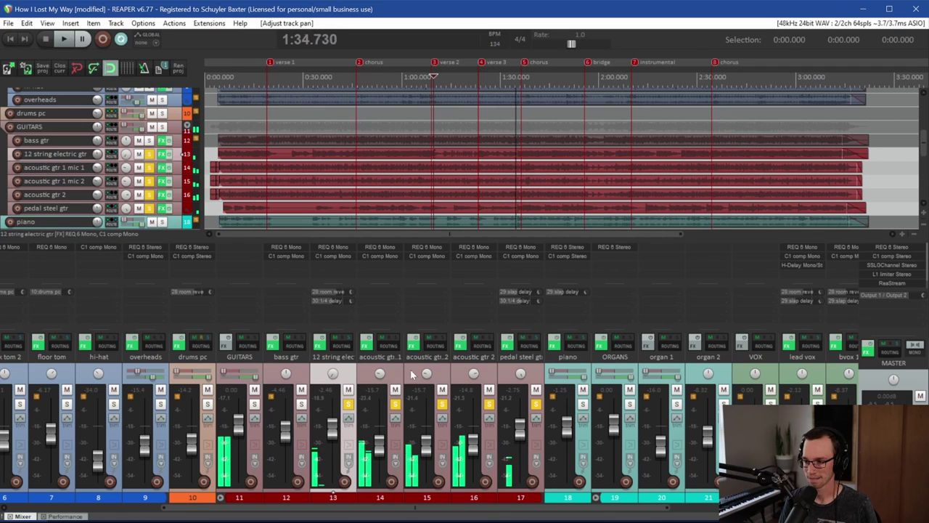
pyautogui.press('space')
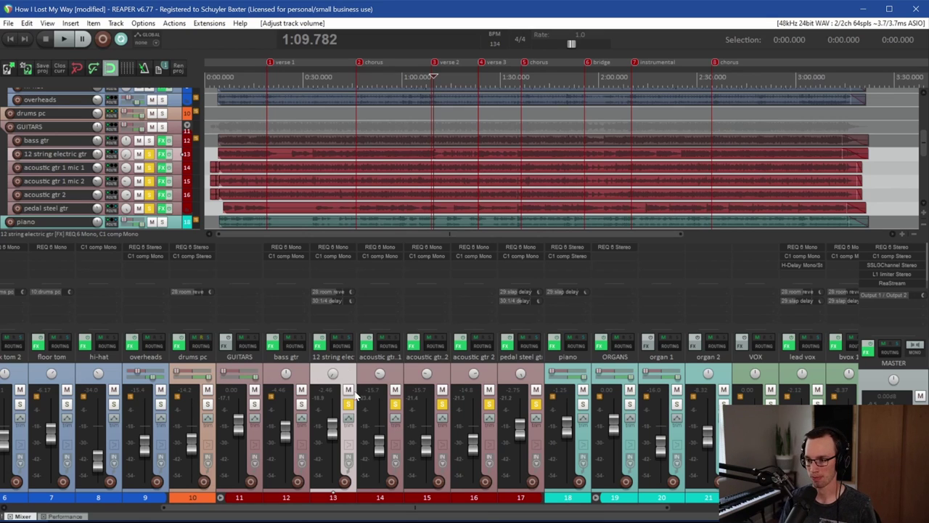
# Step: Replay the panned guitars from verse 2, then unsolo the 12 string, all three acoustic guitar tracks and the pedal steel
pyautogui.press('space')
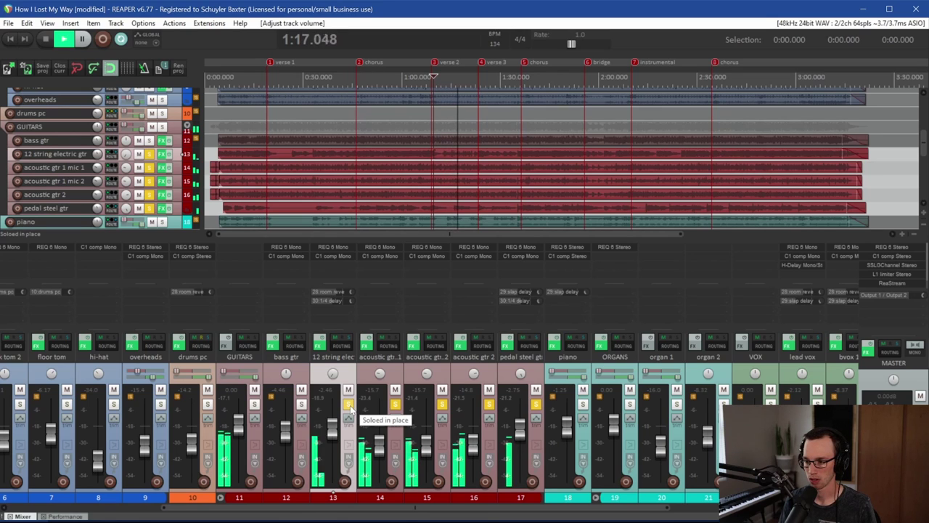
pyautogui.press('space')
pyautogui.click(348, 404)
pyautogui.click(395, 404)
pyautogui.click(441, 404)
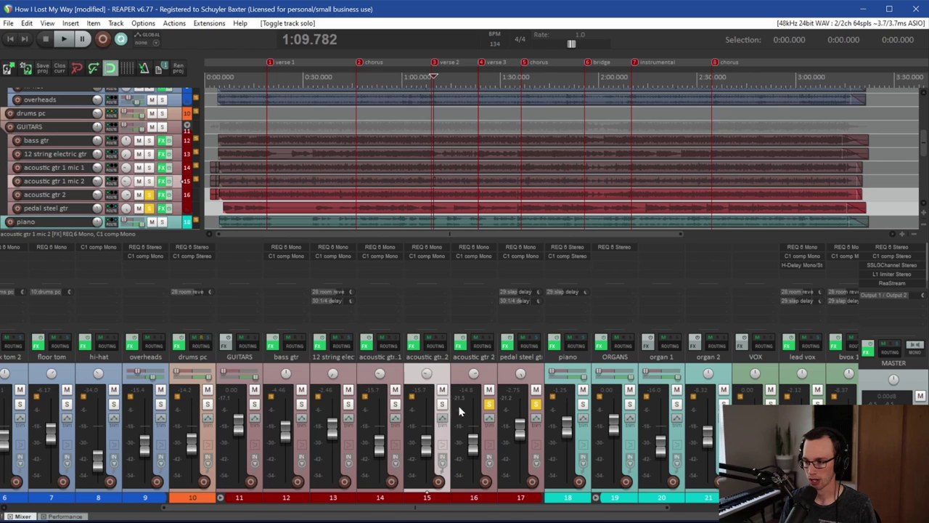
pyautogui.click(488, 404)
pyautogui.click(536, 404)
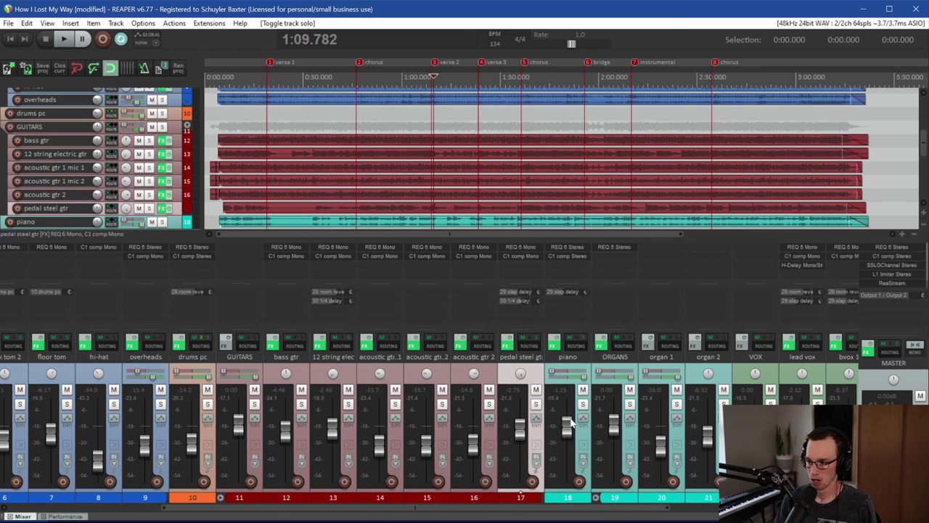
# Step: Solo the piano, play it from the first chorus and narrow its left and right pan positions toward the center
pyautogui.hscroll(5, 543, 506)
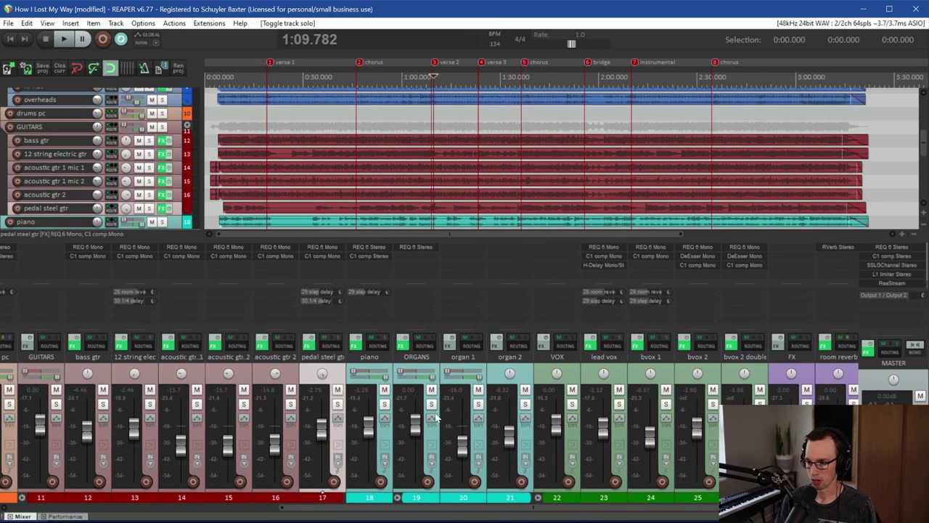
pyautogui.click(384, 404)
pyautogui.press('space')
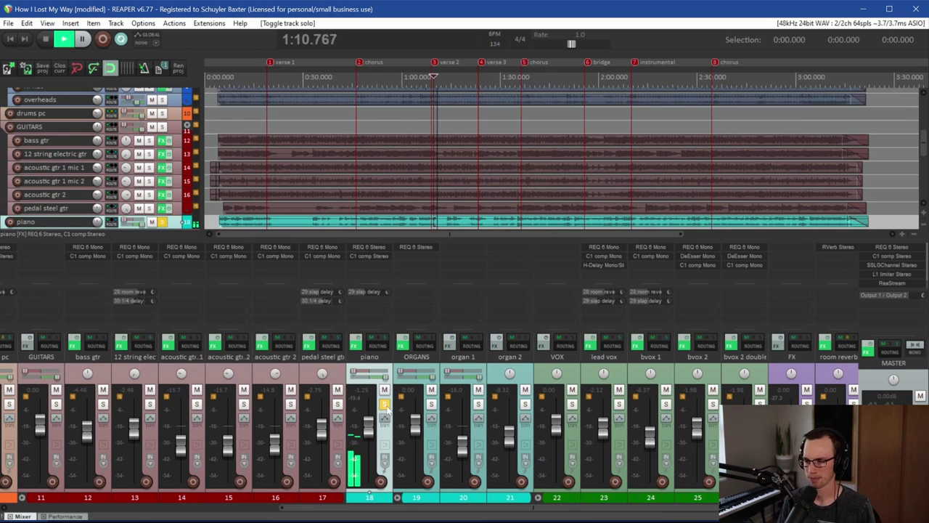
pyautogui.click(356, 114)
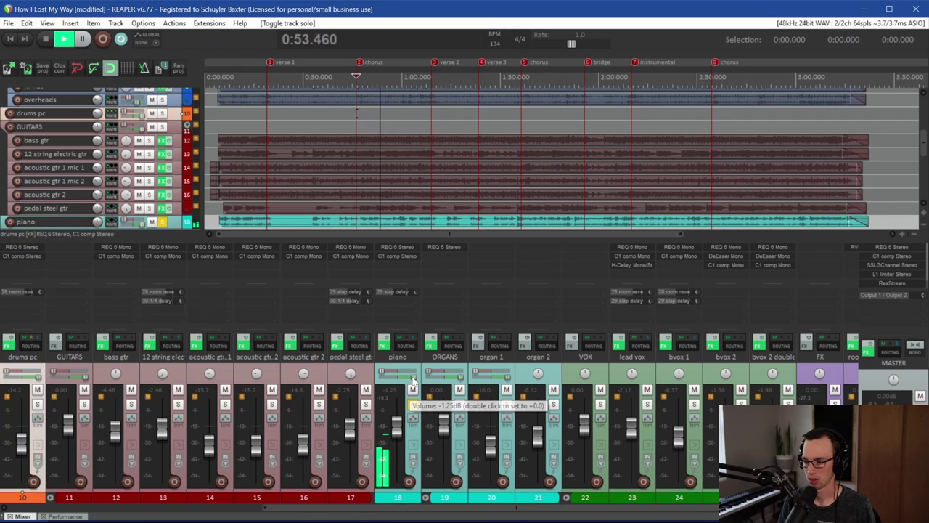
pyautogui.moveTo(408, 381); pyautogui.dragTo(392, 375)
pyautogui.press('space')
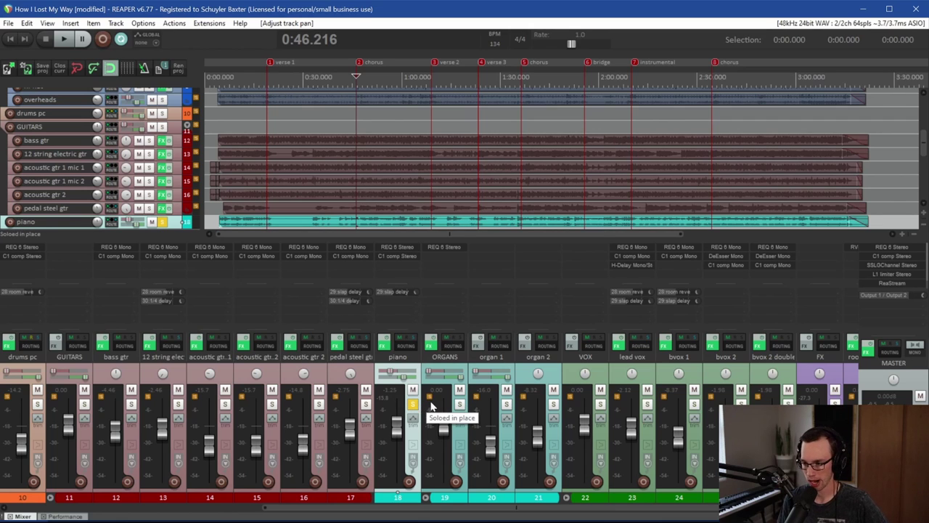
# Step: Solo organ 1 and organ 2 together with the piano and listen to them from the first chorus
pyautogui.press('space')
pyautogui.click(506, 404)
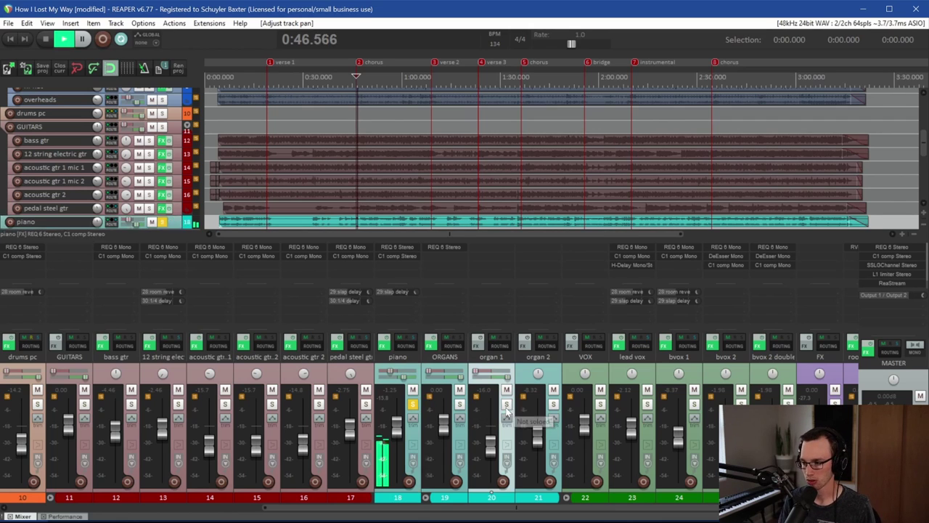
pyautogui.click(554, 405)
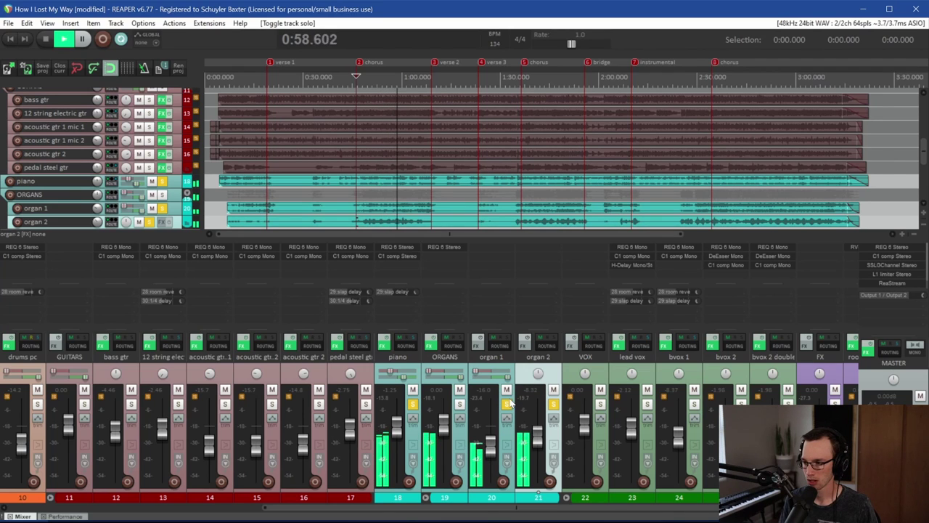
pyautogui.press('space')
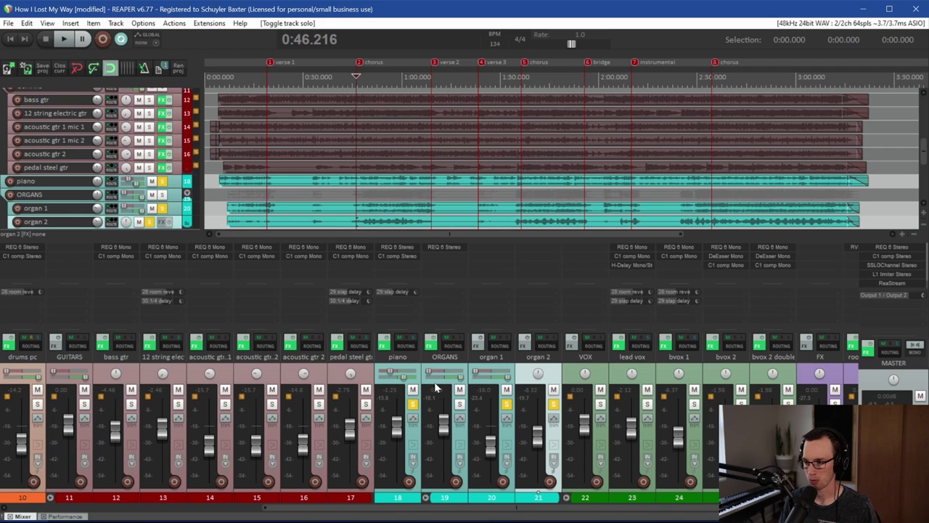
# Step: Unsolo the piano, organ 1 and organ 2
pyautogui.click(412, 405)
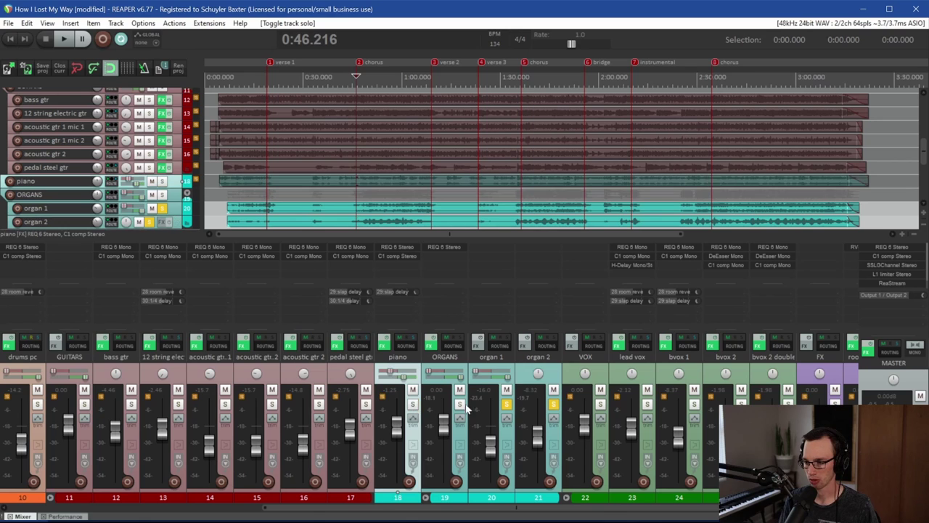
pyautogui.click(506, 404)
pyautogui.click(554, 404)
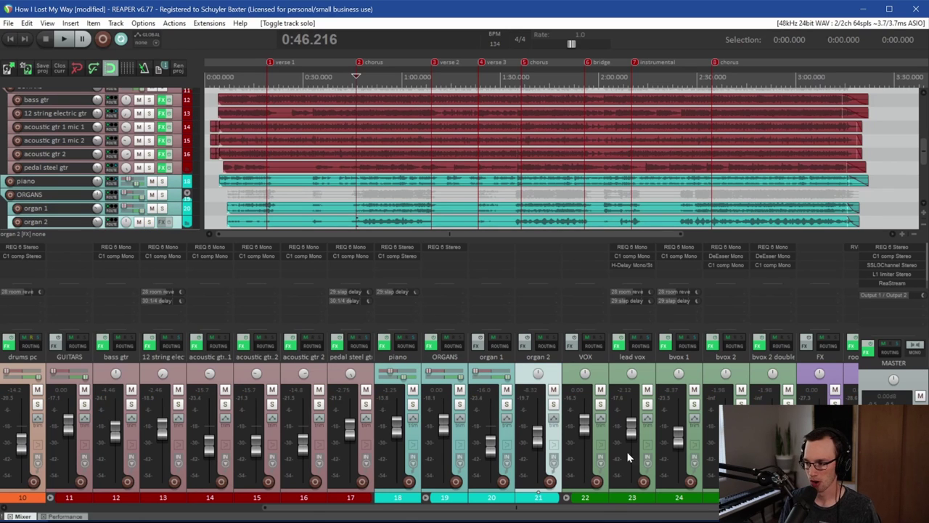
# Step: Go through the lead and backing vocal tracks and place the edit cursor at the start of the last bvox 2 clip, at 2:57.639
pyautogui.click(646, 377)
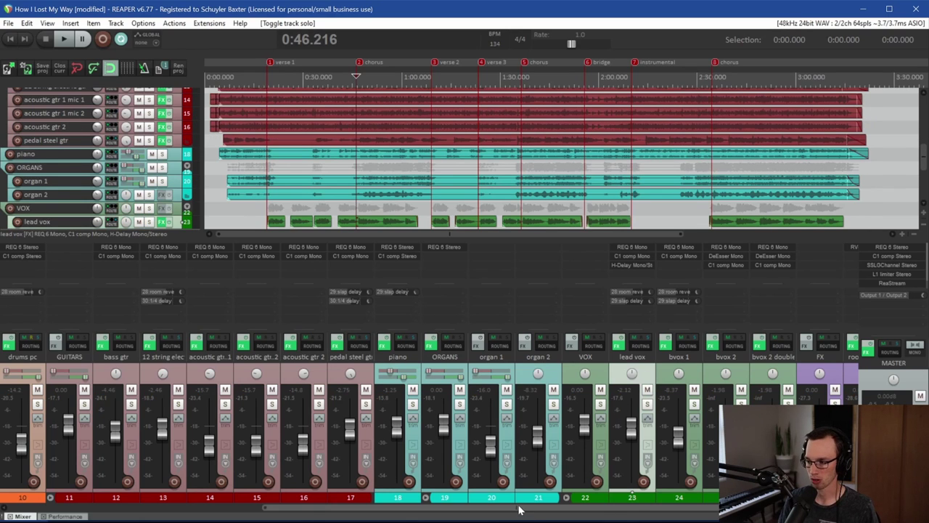
pyautogui.moveTo(519, 506); pyautogui.dragTo(648, 512)
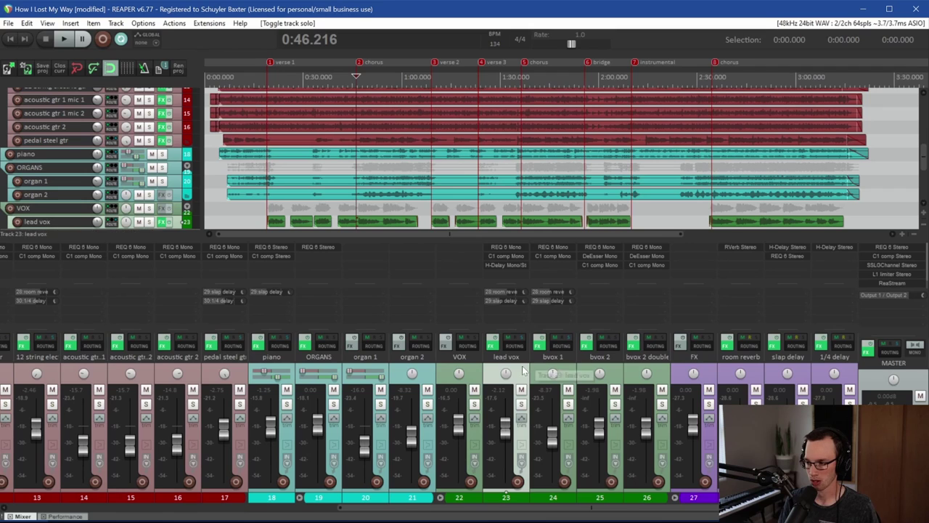
pyautogui.click(567, 382)
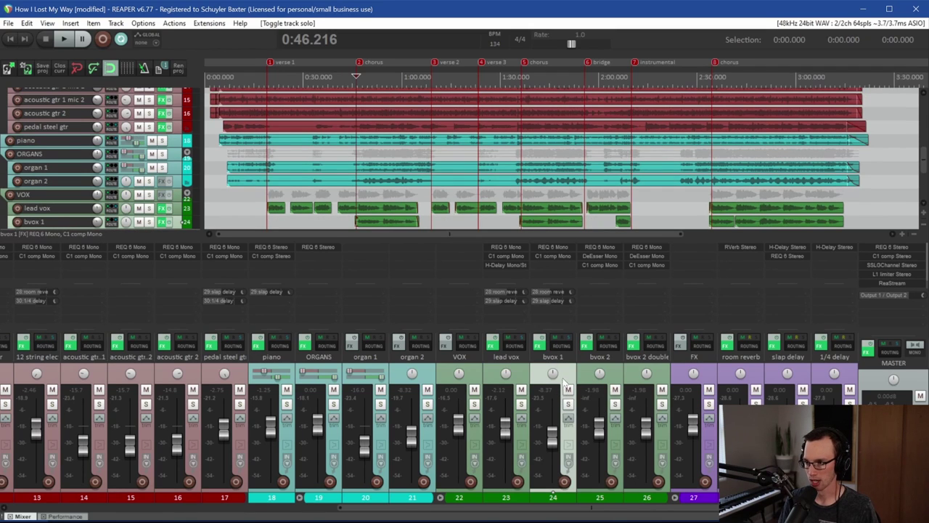
pyautogui.click(585, 374)
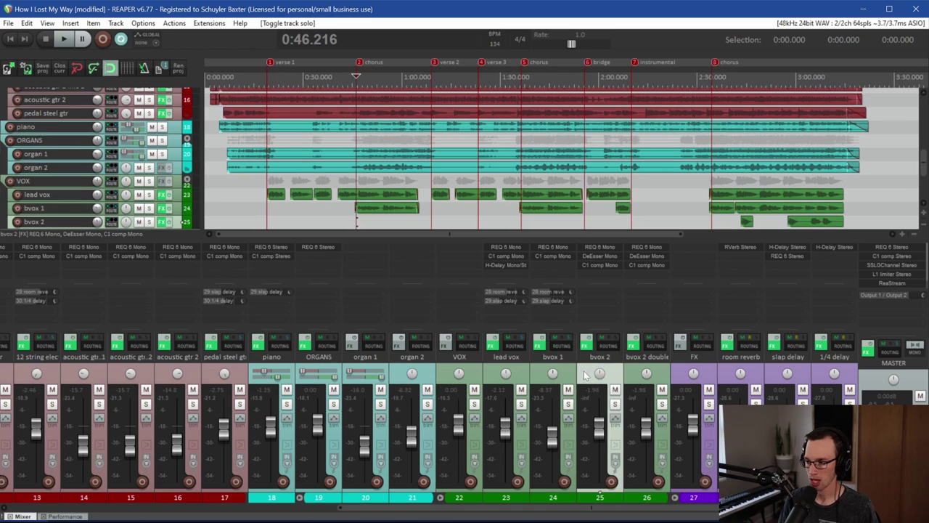
pyautogui.click(627, 376)
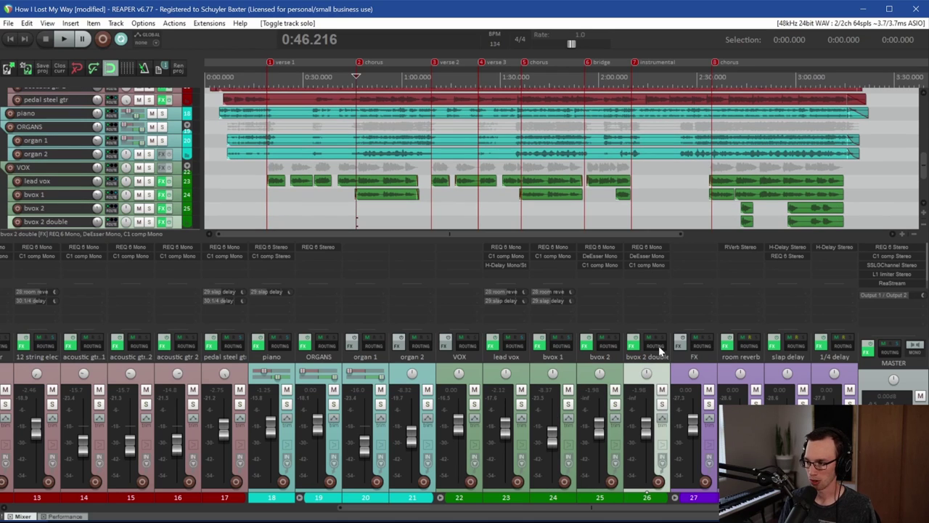
pyautogui.click(788, 209)
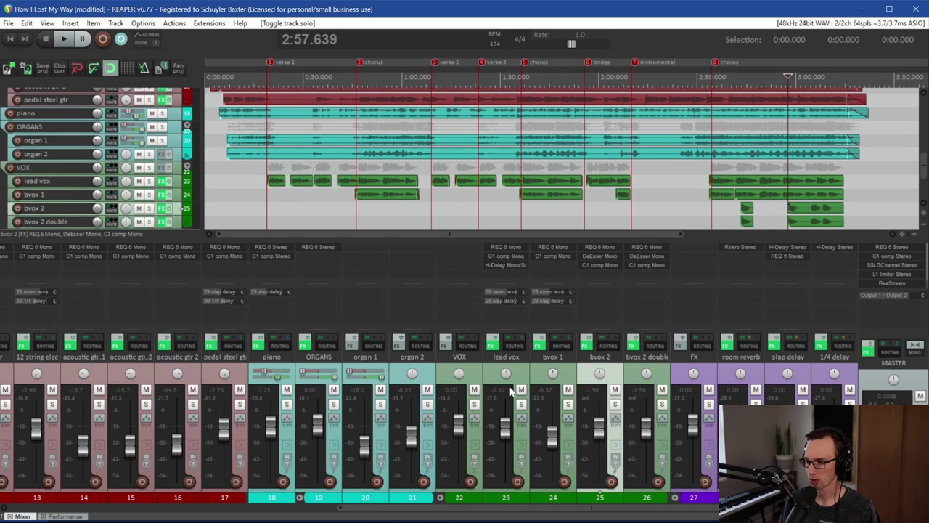
# Step: Solo the VOX group and listen to it from the start of the last bvox 2 clip
pyautogui.click(474, 403)
pyautogui.press('space')
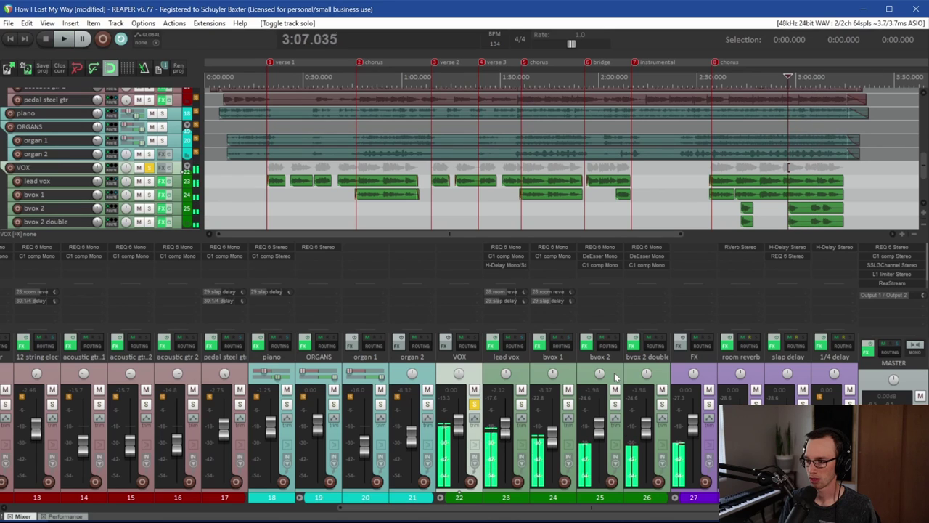
pyautogui.press('space')
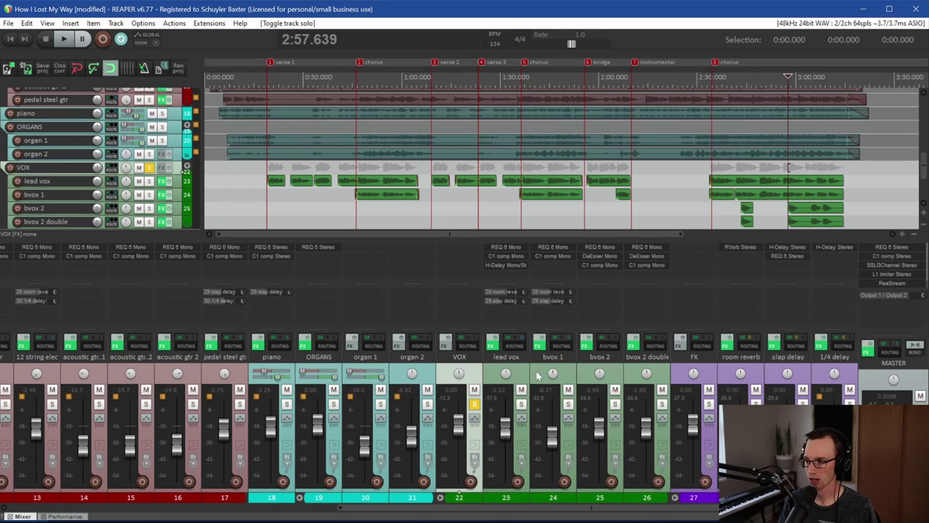
# Step: Adjust the pan of the bvox 2 and bvox 2 double tracks and check them in the soloed vocals
pyautogui.click(537, 375)
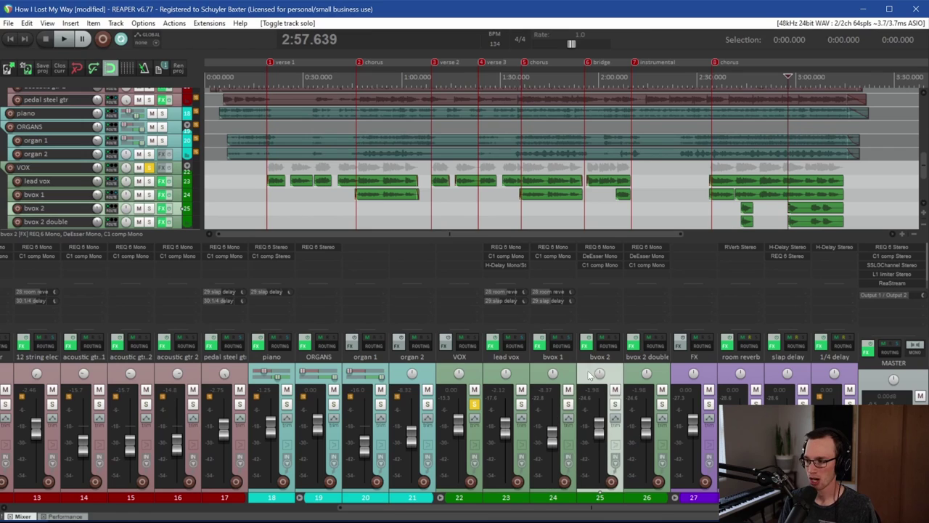
pyautogui.moveTo(600, 373); pyautogui.dragTo(660, 391)
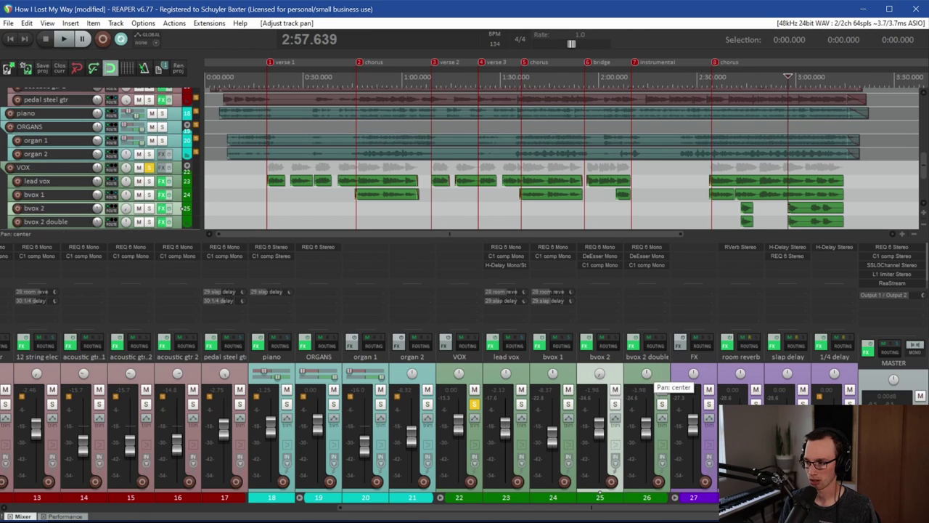
pyautogui.click(647, 373)
pyautogui.press('space')
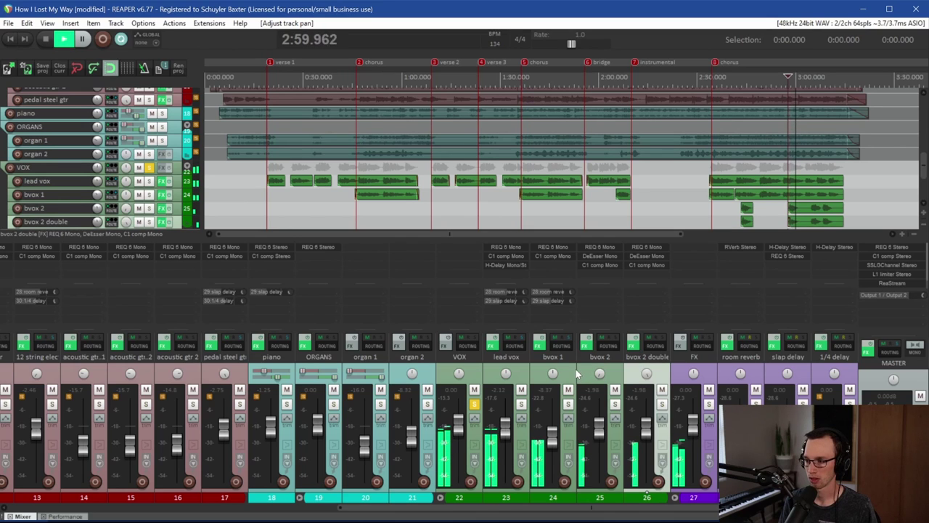
pyautogui.press('space')
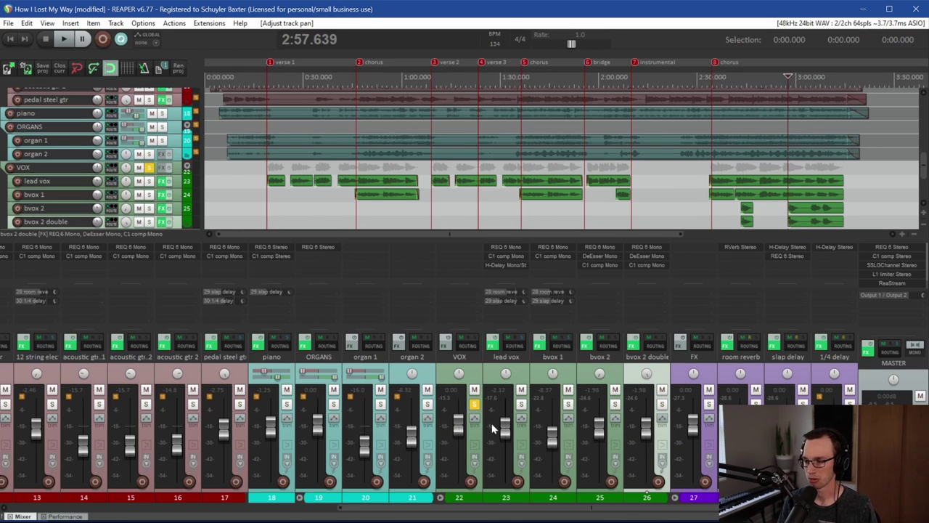
# Step: Unsolo the VOX group and play the full mix from the second chorus, at 1:36.352
pyautogui.click(473, 406)
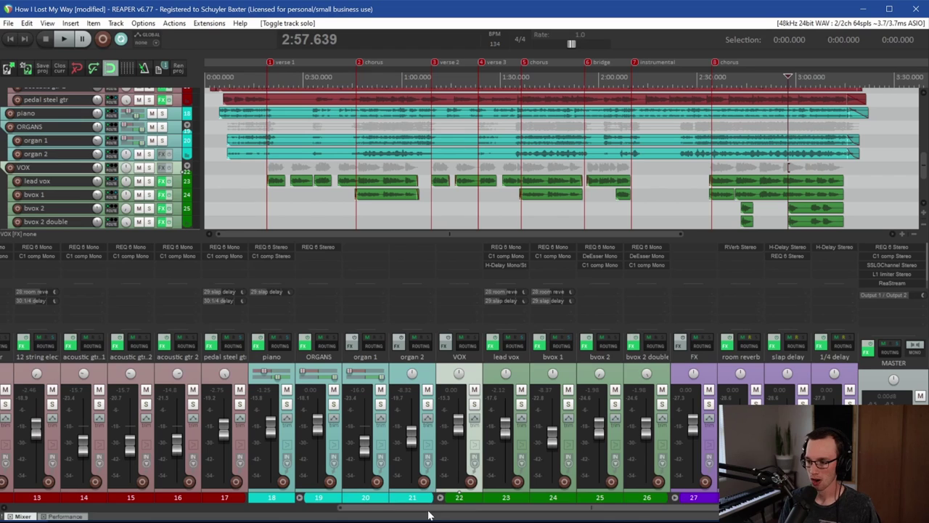
pyautogui.moveTo(424, 507); pyautogui.dragTo(62, 507)
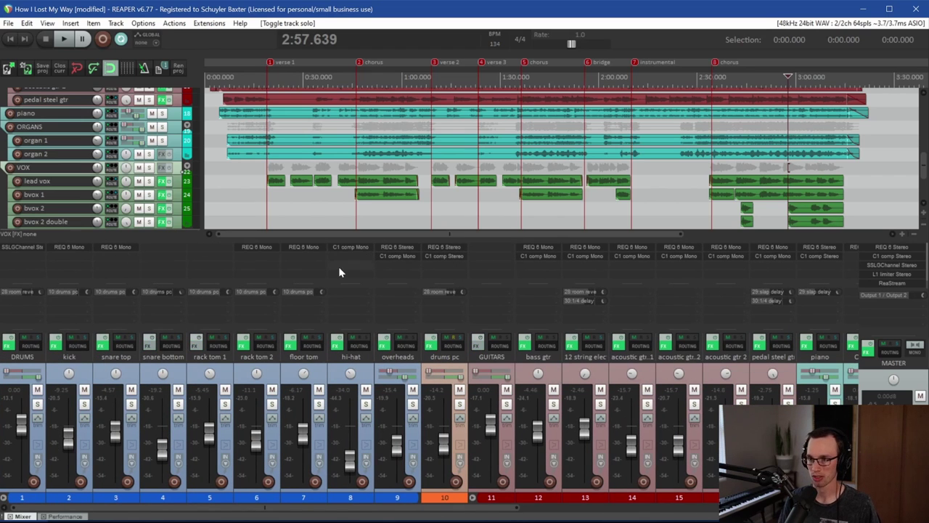
pyautogui.click(522, 215)
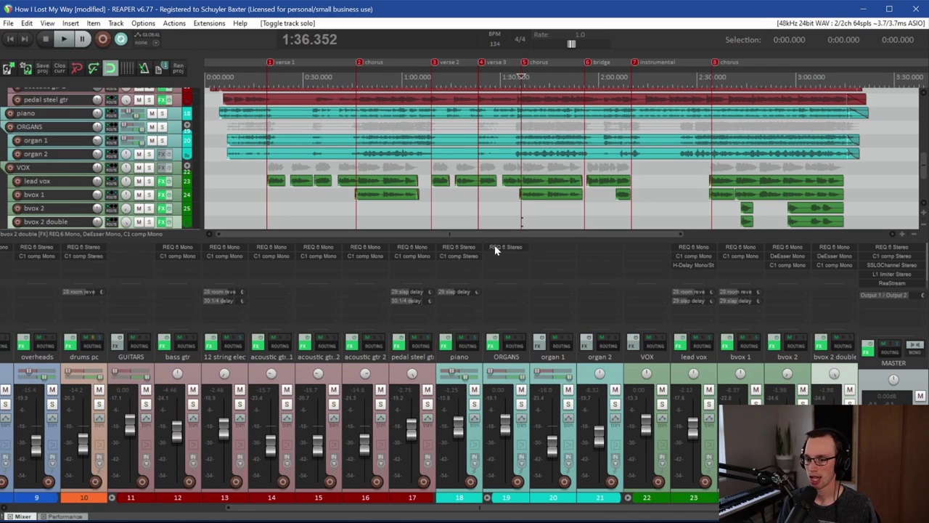
pyautogui.press('space')
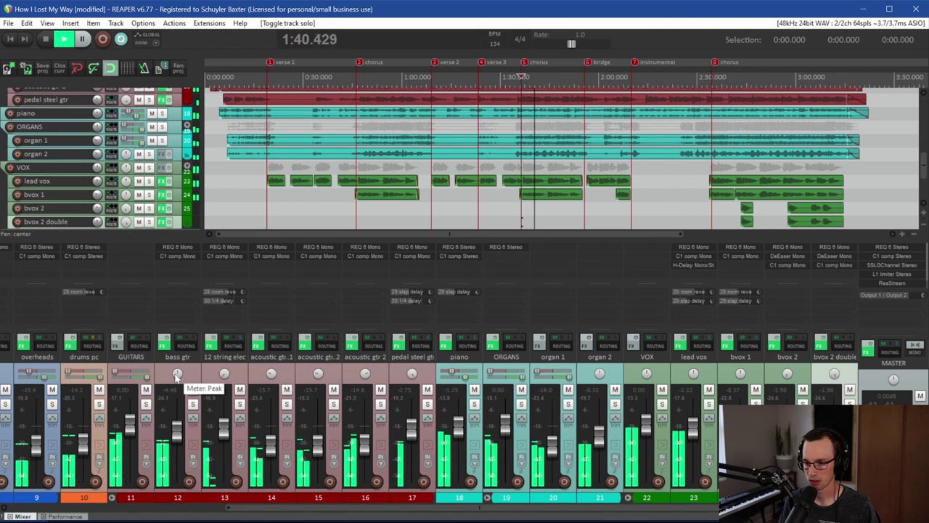
pyautogui.moveTo(226, 507); pyautogui.dragTo(80, 517)
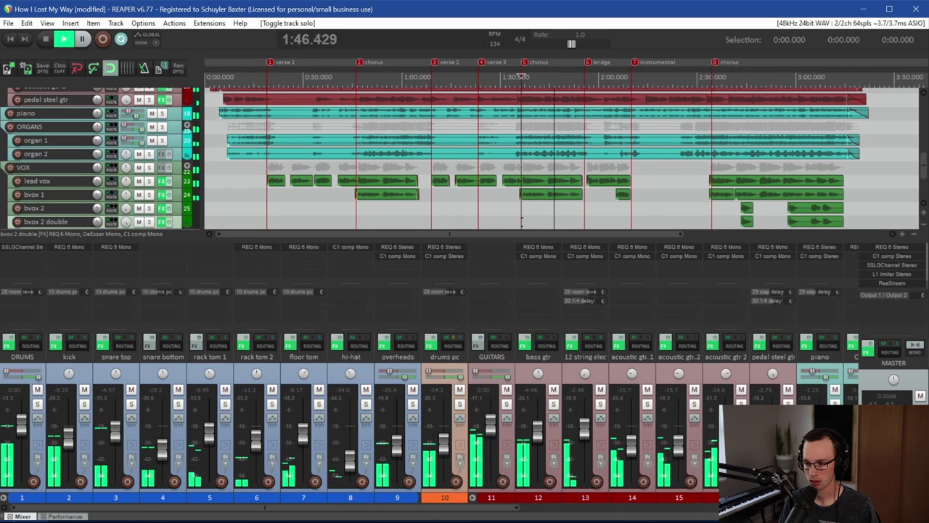
pyautogui.hscroll(1, 355, 428)
pyautogui.hscroll(3, 428, 428)
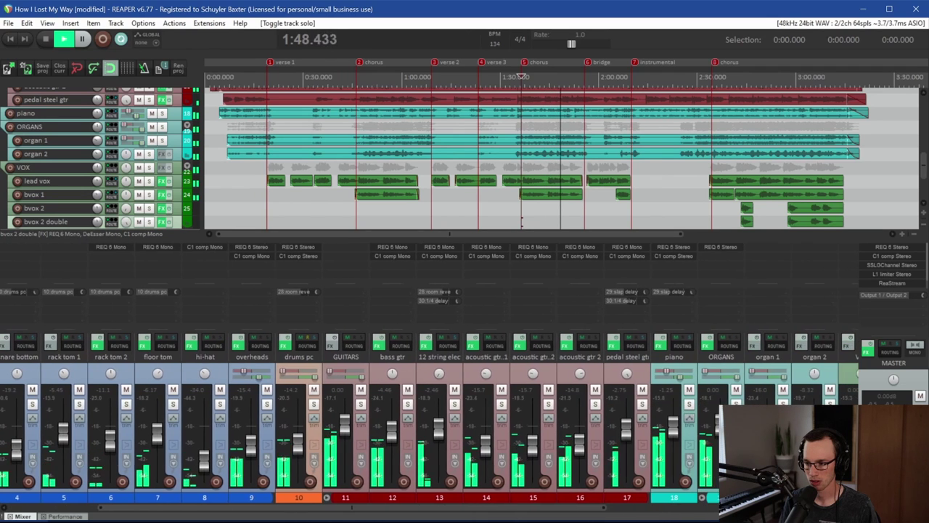
pyautogui.hscroll(3, 249, 436)
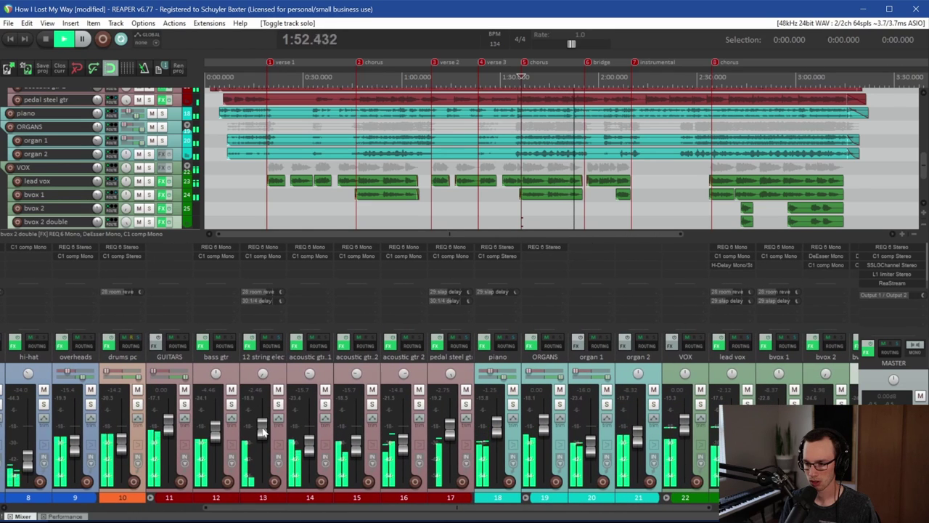
# Step: Set the 12 string electric gtr volume to -2.90 dB, comparing it in the full mix from the second chorus and from verse 2
pyautogui.click(263, 432)
pyautogui.moveTo(265, 430)
pyautogui.mouseDown()
pyautogui.moveTo(263, 420)
pyautogui.moveTo(260, 435)
pyautogui.mouseUp()
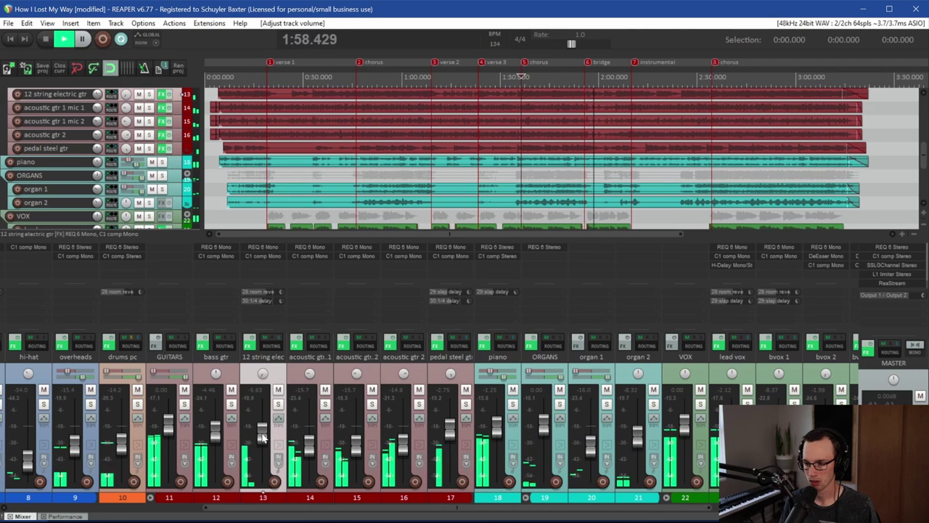
pyautogui.press('space')
pyautogui.press('space')
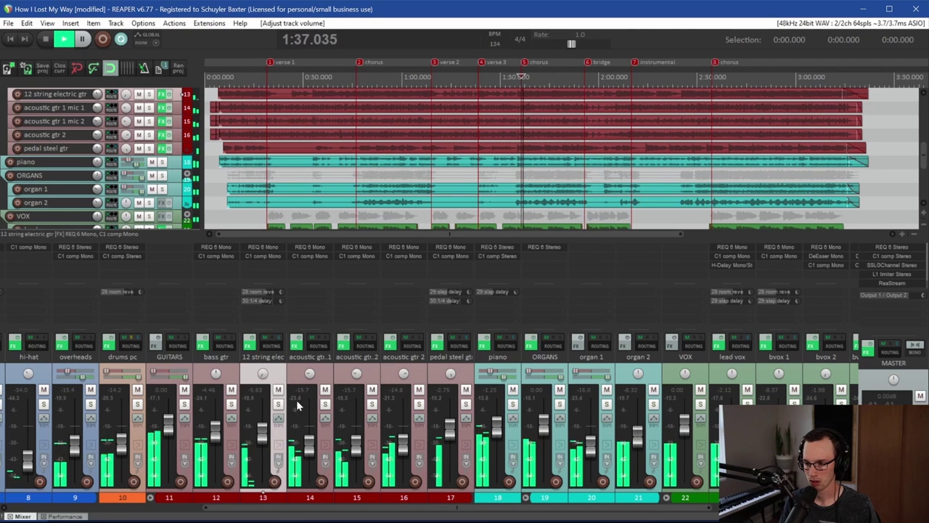
pyautogui.moveTo(262, 436); pyautogui.dragTo(263, 431)
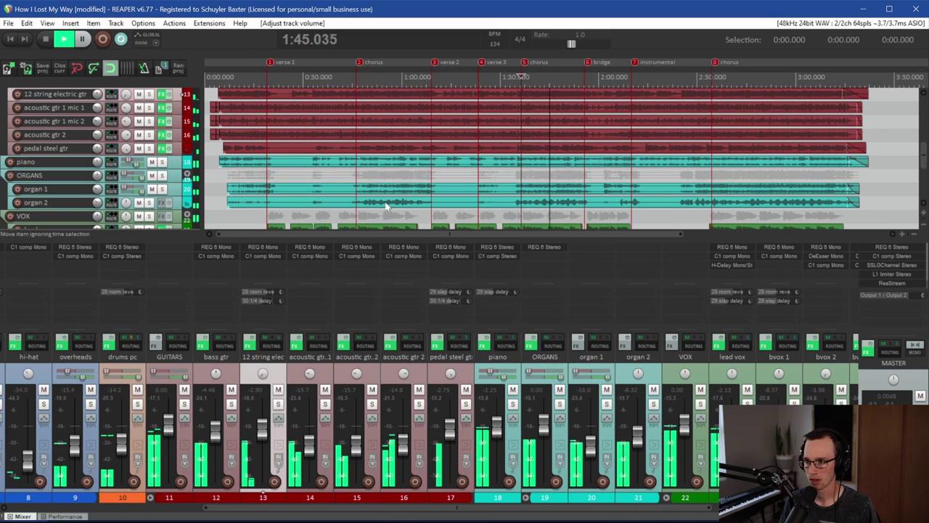
pyautogui.click(437, 169)
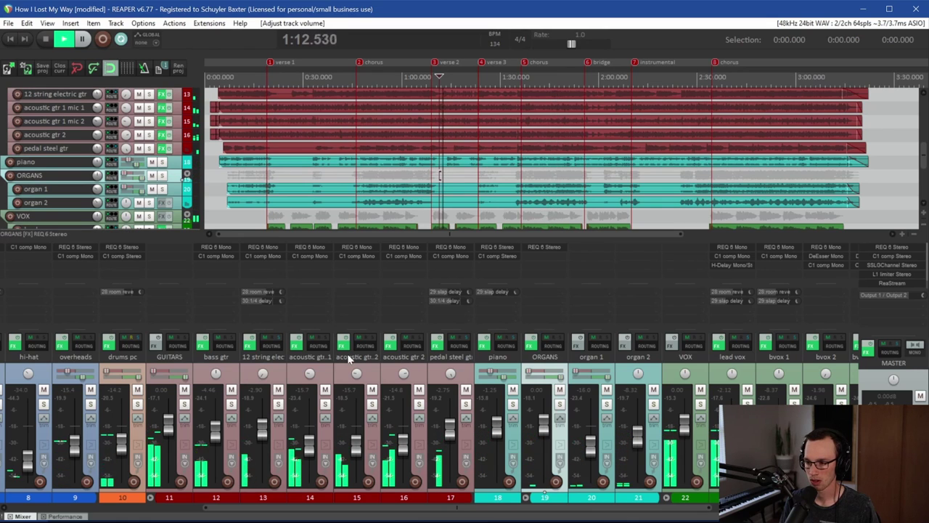
pyautogui.moveTo(262, 429)
pyautogui.mouseDown()
pyautogui.moveTo(261, 421)
pyautogui.moveTo(259, 434)
pyautogui.mouseUp()
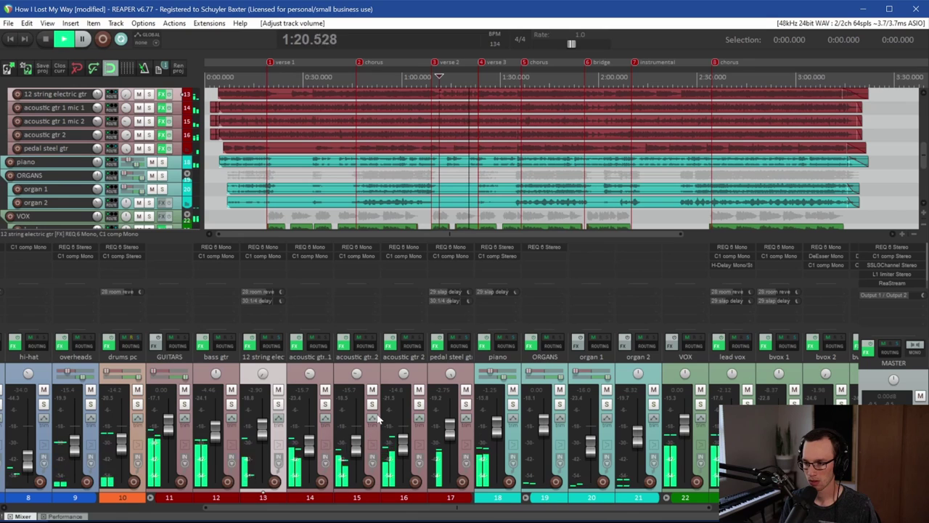
# Step: Adjust the pan of acoustic gtr 1 mic 1, acoustic gtr 1 mic 2 and acoustic gtr 2 while the mix plays
pyautogui.click(313, 376)
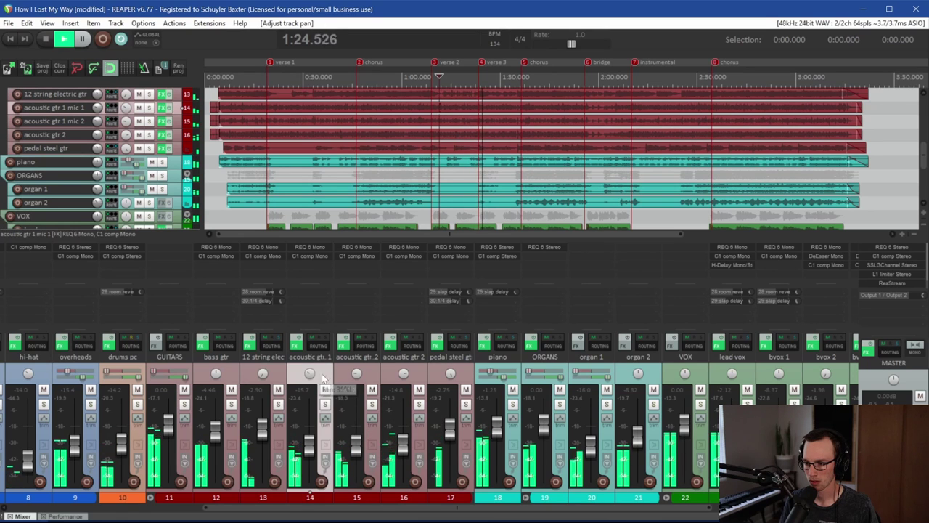
pyautogui.click(356, 374)
pyautogui.click(404, 374)
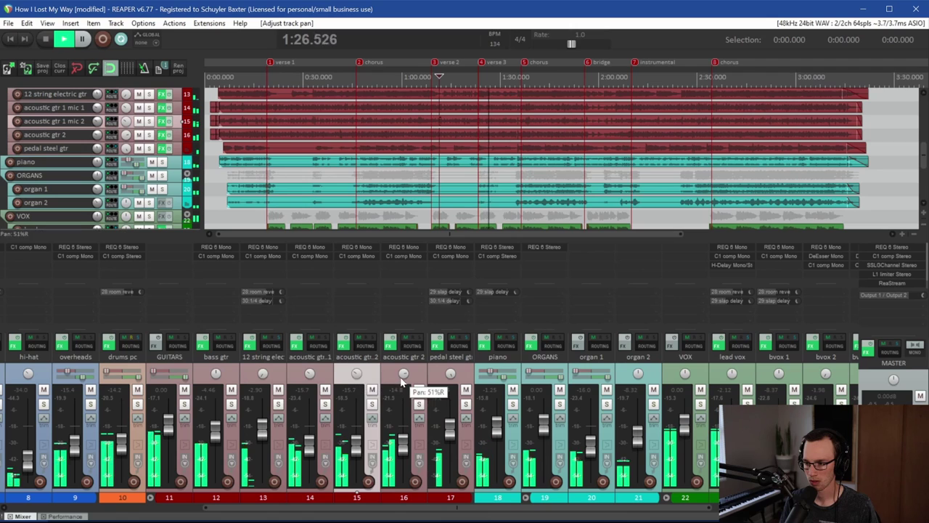
pyautogui.moveTo(404, 373); pyautogui.dragTo(403, 368)
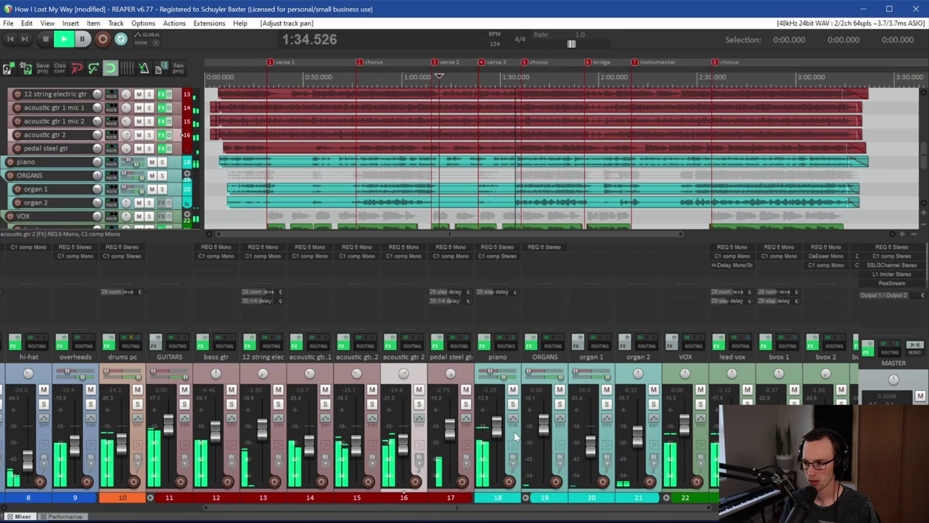
# Step: Set the volume of organ 1 to -15.5 dB and organ 2 to -6.67 dB, and stop playback
pyautogui.moveTo(421, 507); pyautogui.dragTo(512, 513)
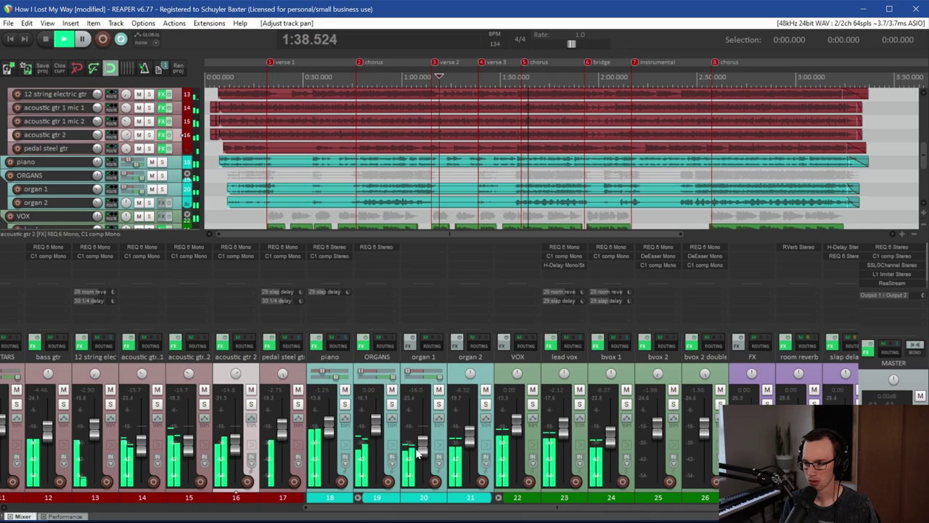
pyautogui.moveTo(418, 453); pyautogui.dragTo(463, 434)
pyautogui.click(469, 435)
pyautogui.press('space')
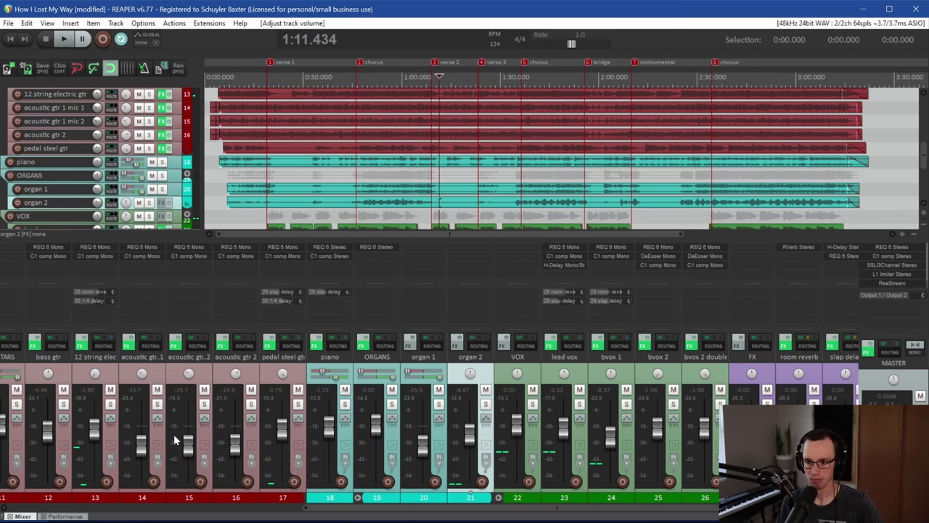
pyautogui.moveTo(324, 508); pyautogui.dragTo(15, 518)
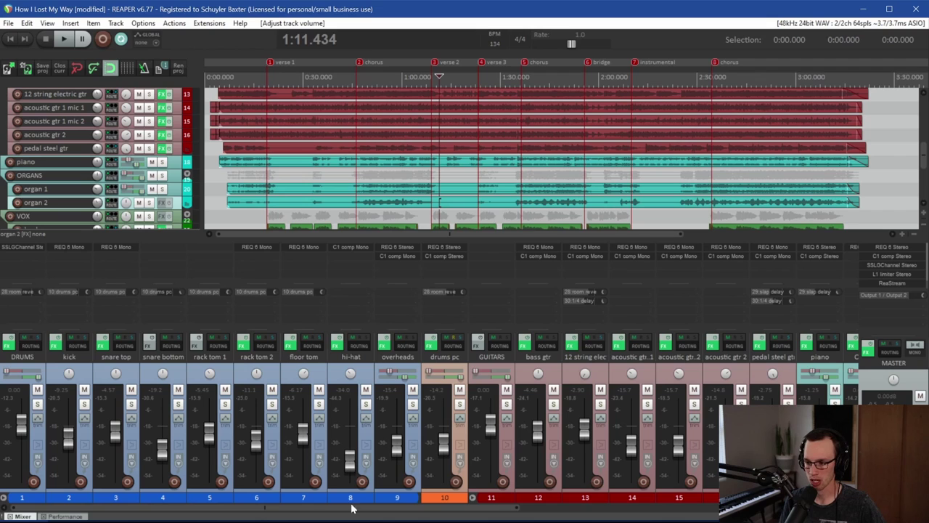
pyautogui.moveTo(351, 508); pyautogui.dragTo(492, 516)
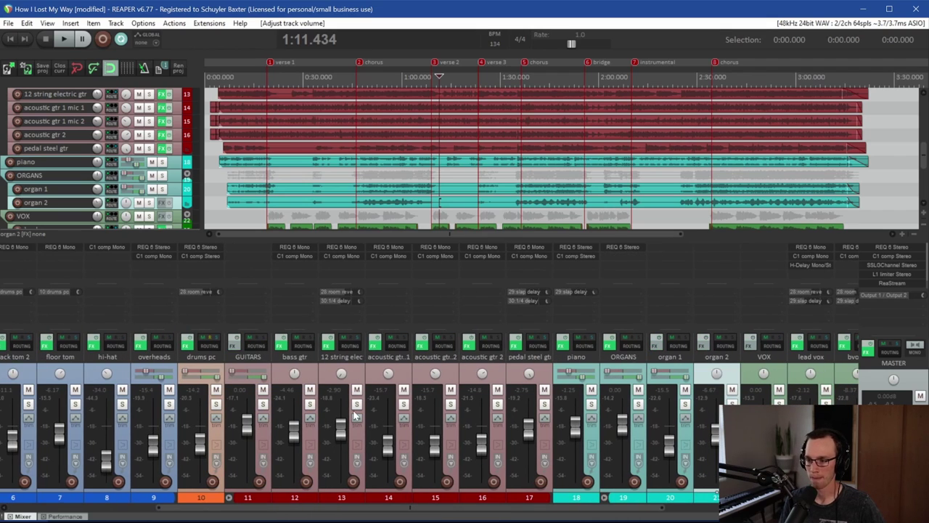
pyautogui.moveTo(338, 458)
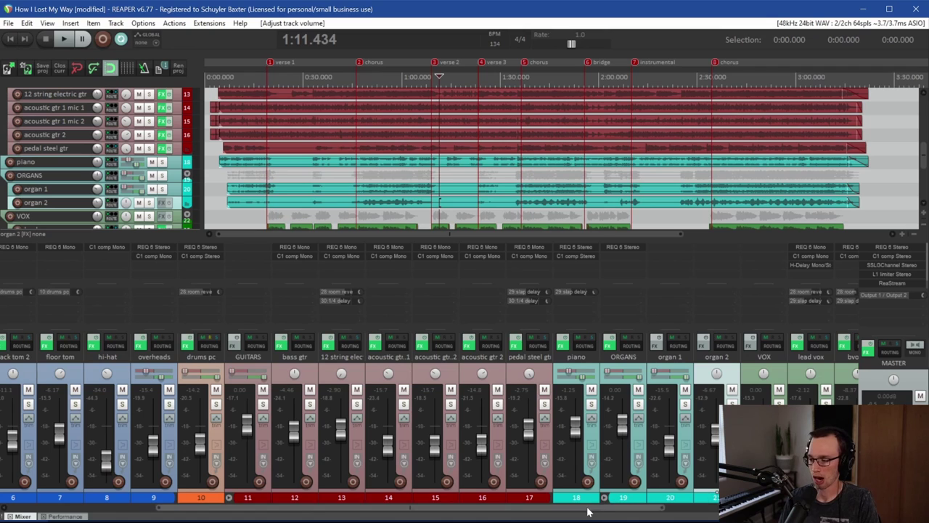
pyautogui.moveTo(587, 508); pyautogui.dragTo(672, 514)
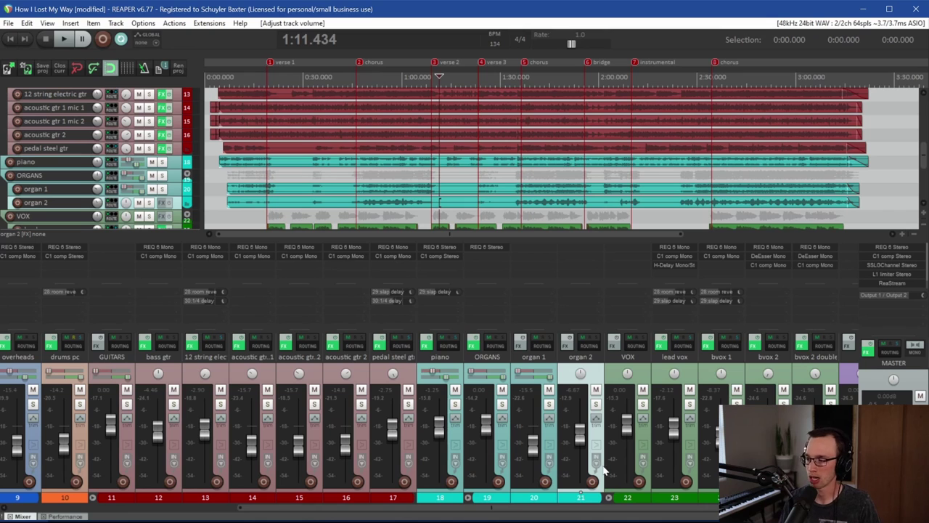
pyautogui.moveTo(310, 512); pyautogui.dragTo(75, 510)
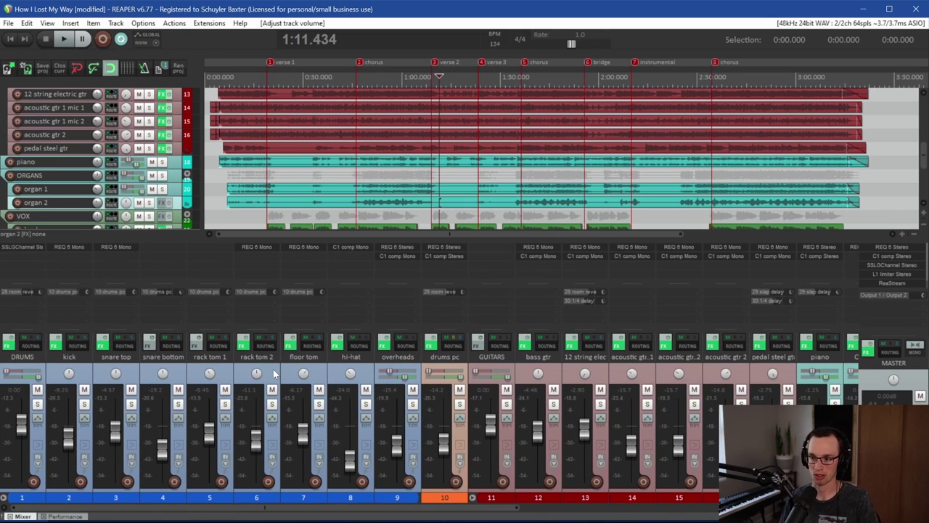